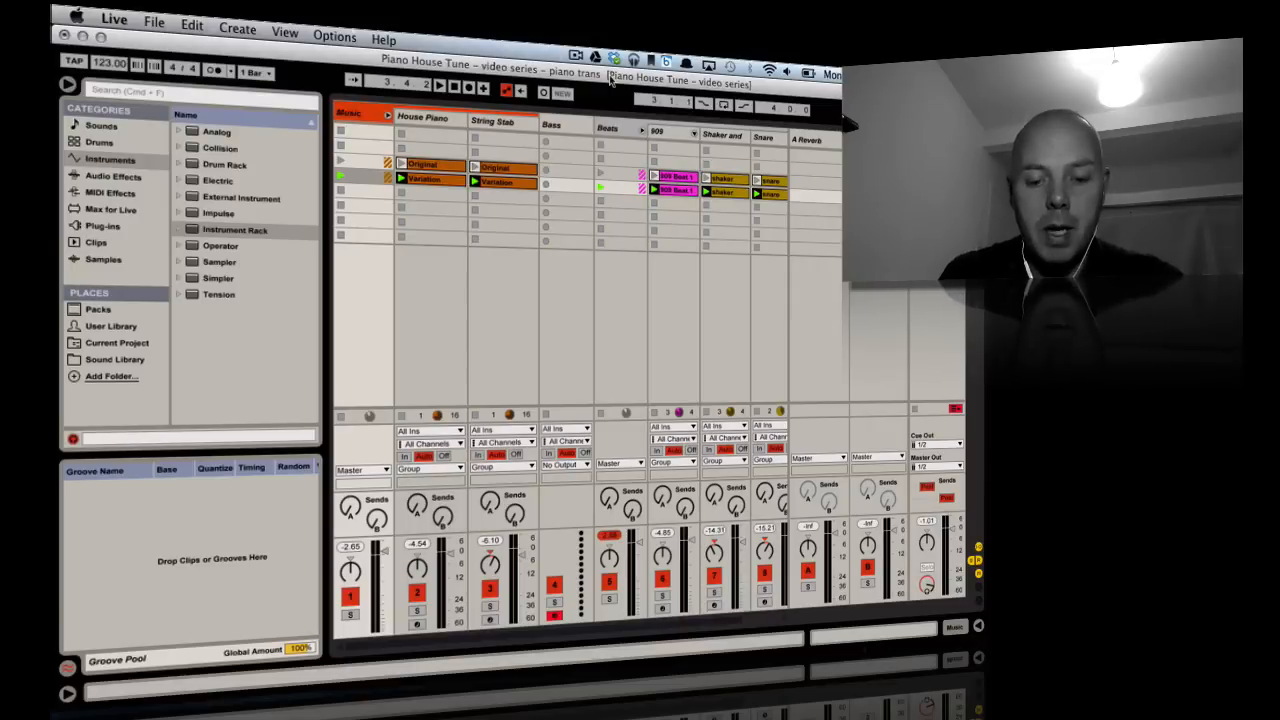
- Play back the current arrangement, load the Operator instrument onto the Bass track and show Operator's global settings
{"action": "key", "text": "space"}
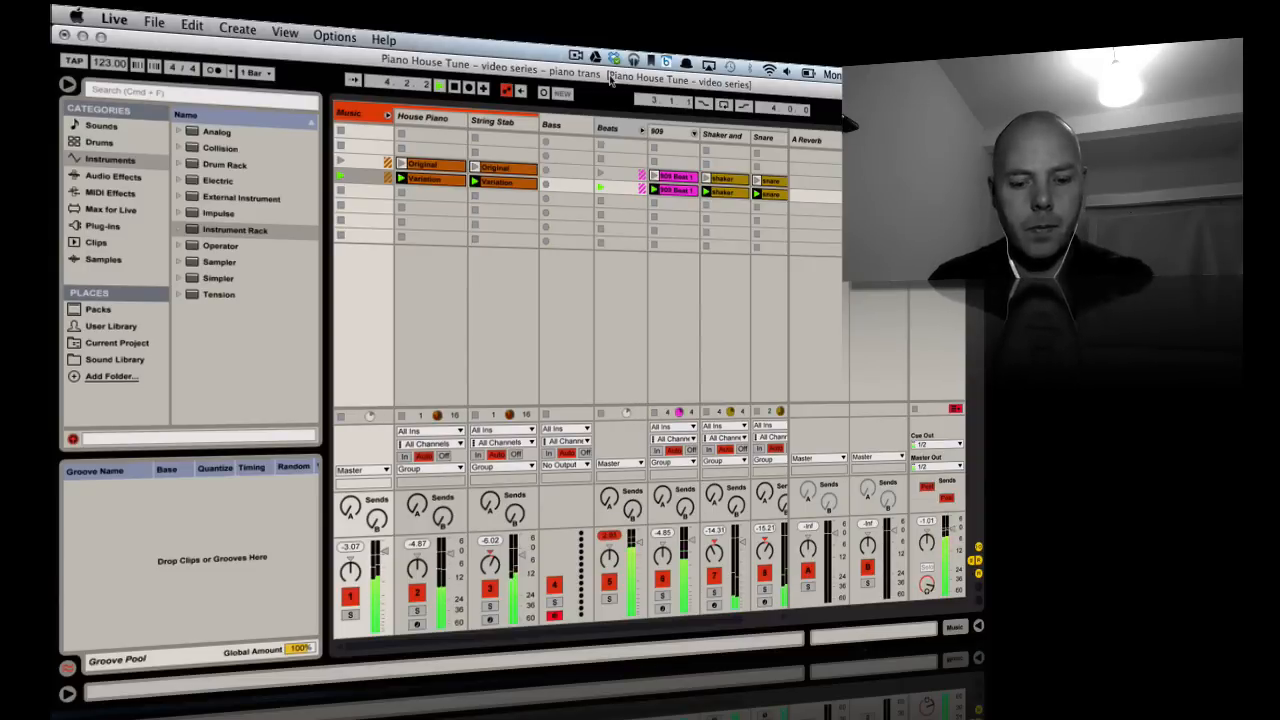
{"action": "left_click", "coordinate": [550, 125]}
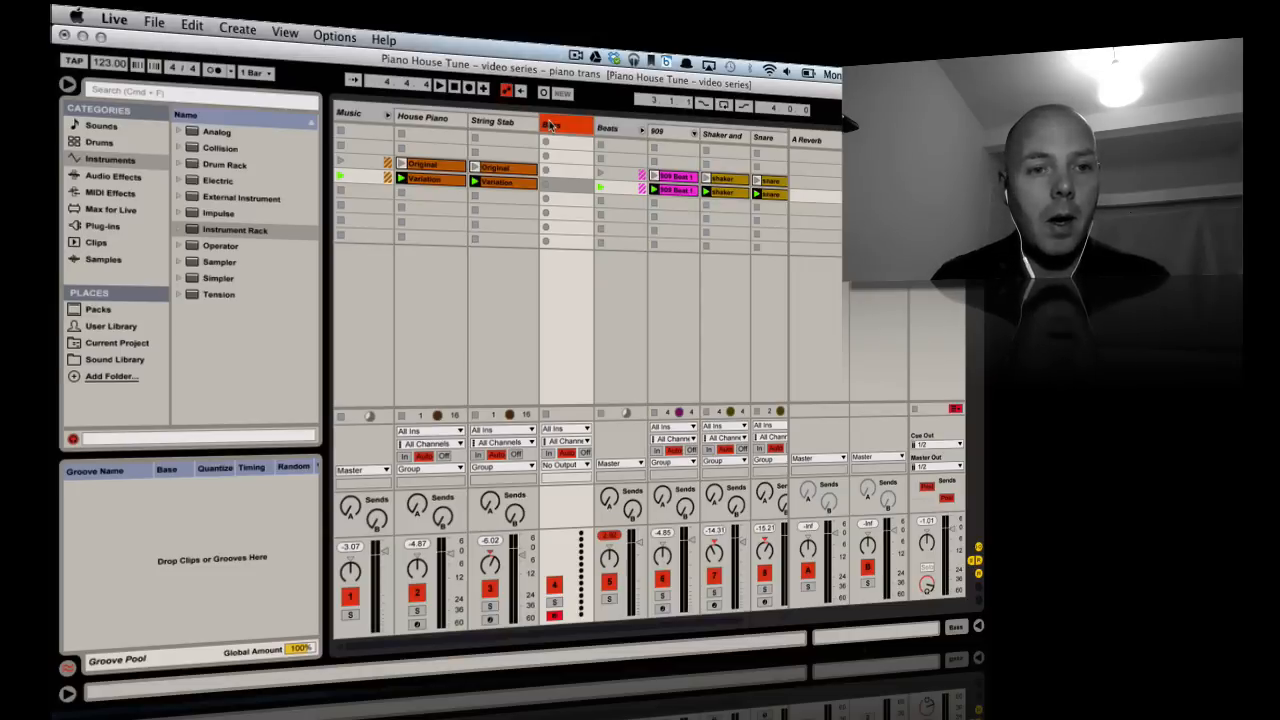
{"action": "left_click", "coordinate": [218, 246]}
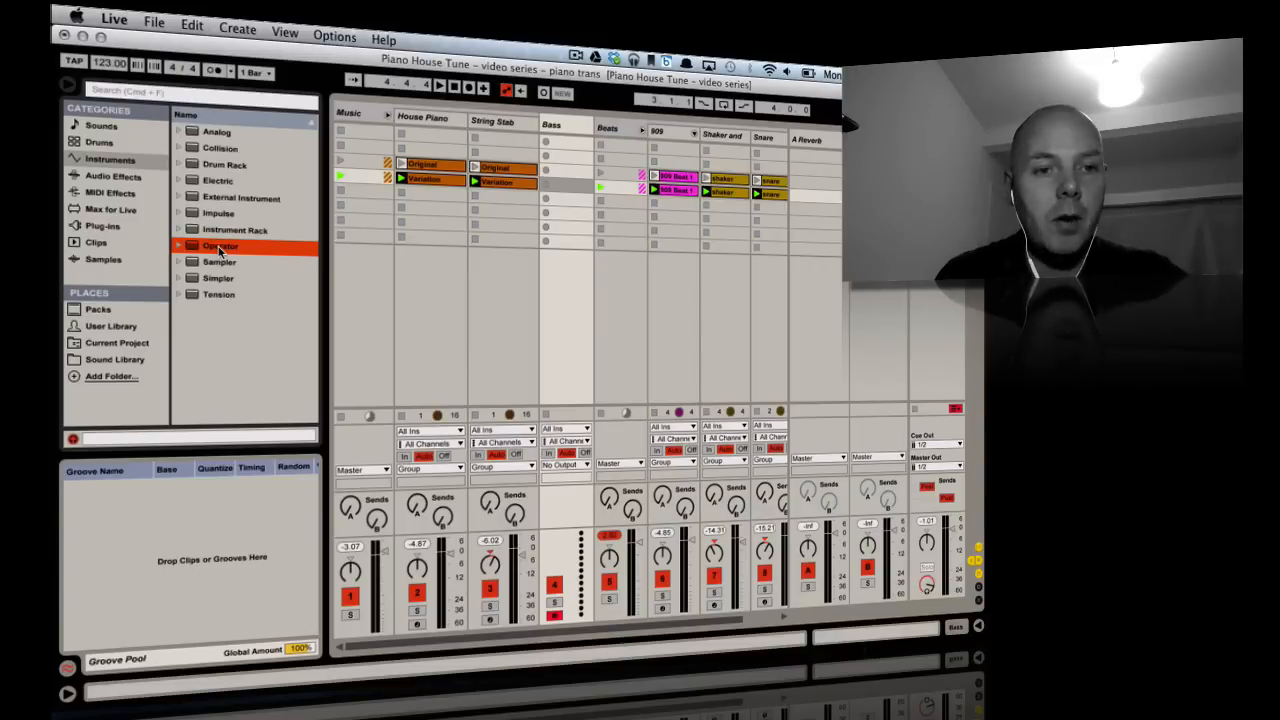
{"action": "double_click", "coordinate": [221, 248]}
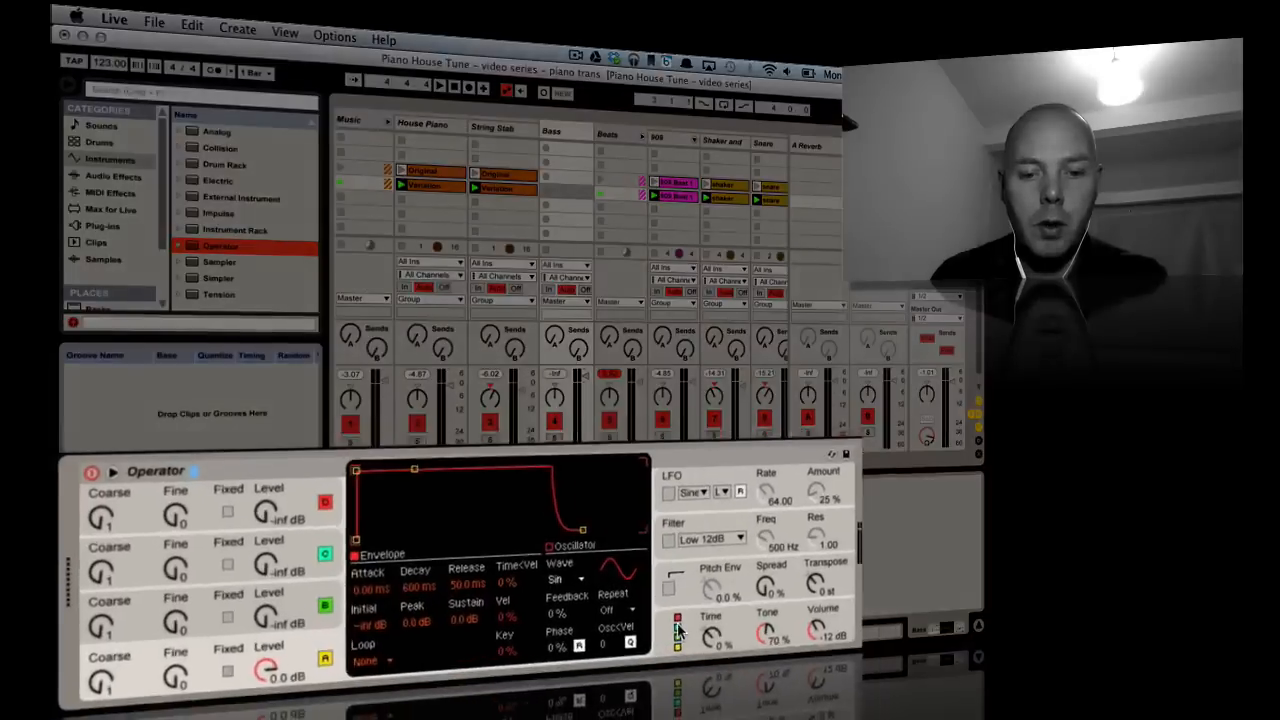
{"action": "left_click", "coordinate": [509, 622]}
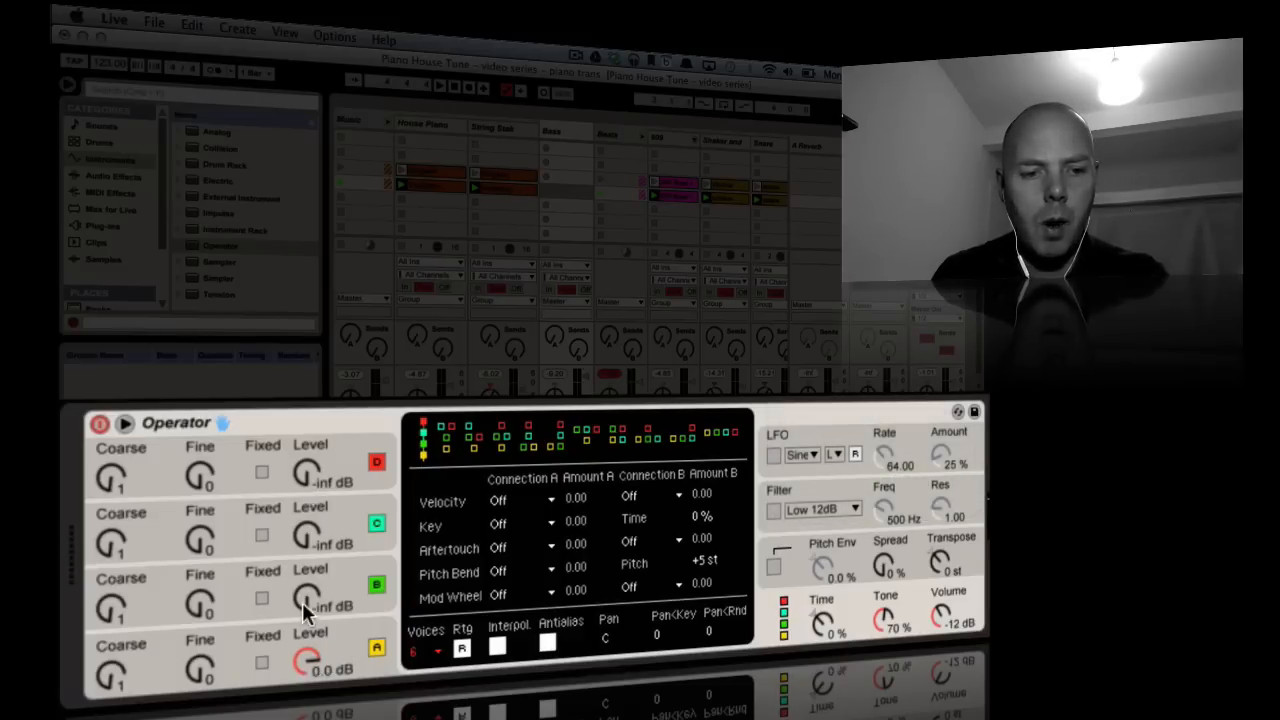
- Raise Operator's oscillator B level to -16 dB and shape its envelope with a 191 ms decay and -inf dB sustain
{"action": "left_click_drag", "start_coordinate": [302, 602], "coordinate": [302, 575]}
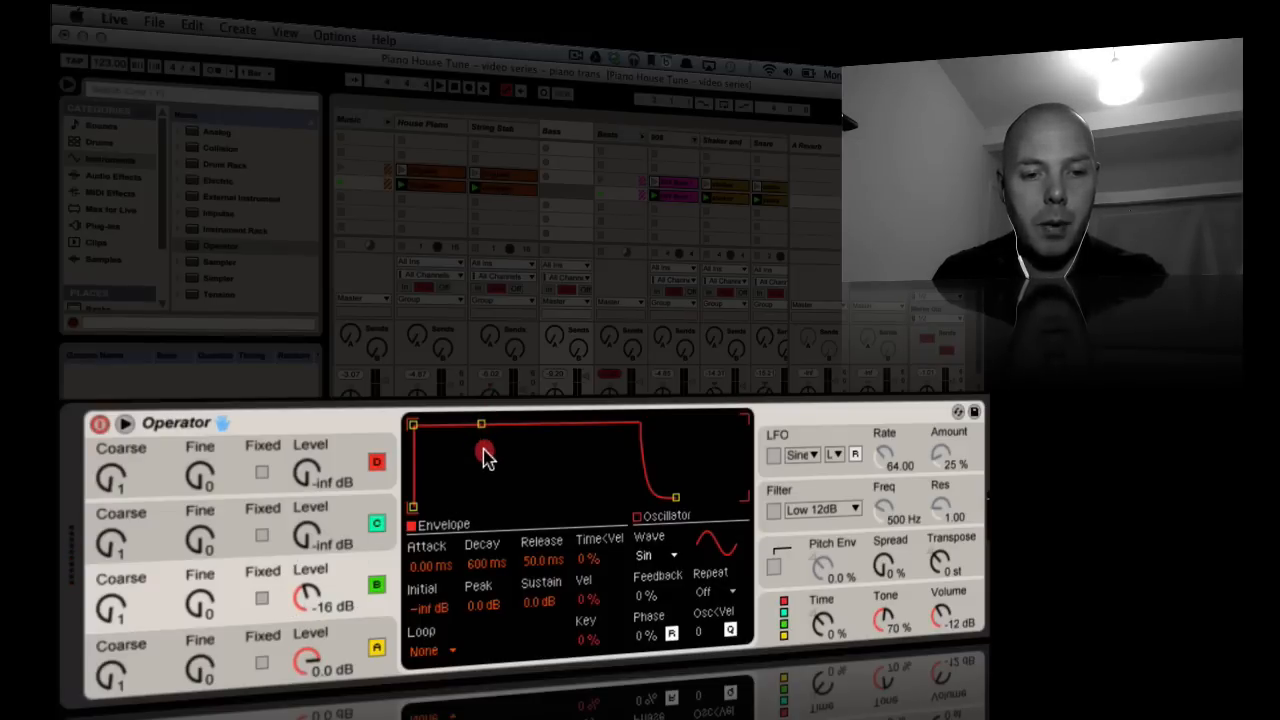
{"action": "left_click_drag", "start_coordinate": [480, 429], "coordinate": [477, 504]}
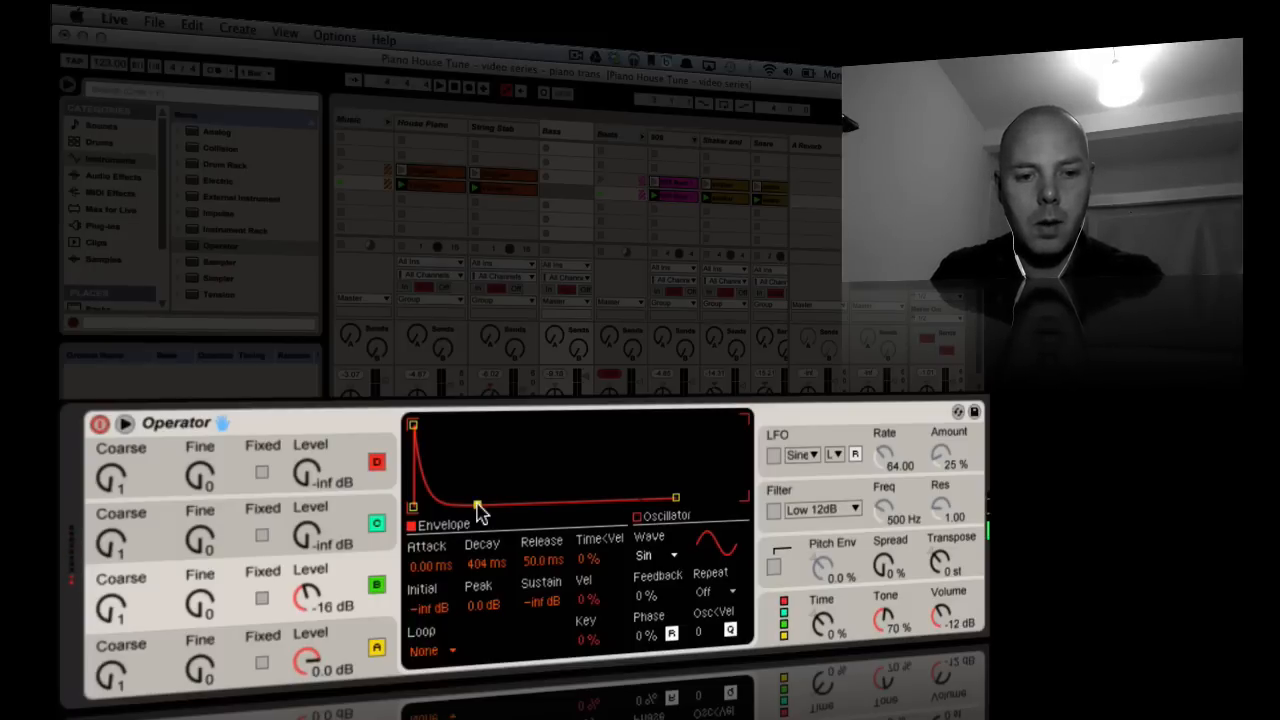
{"action": "left_click_drag", "start_coordinate": [478, 506], "coordinate": [474, 505]}
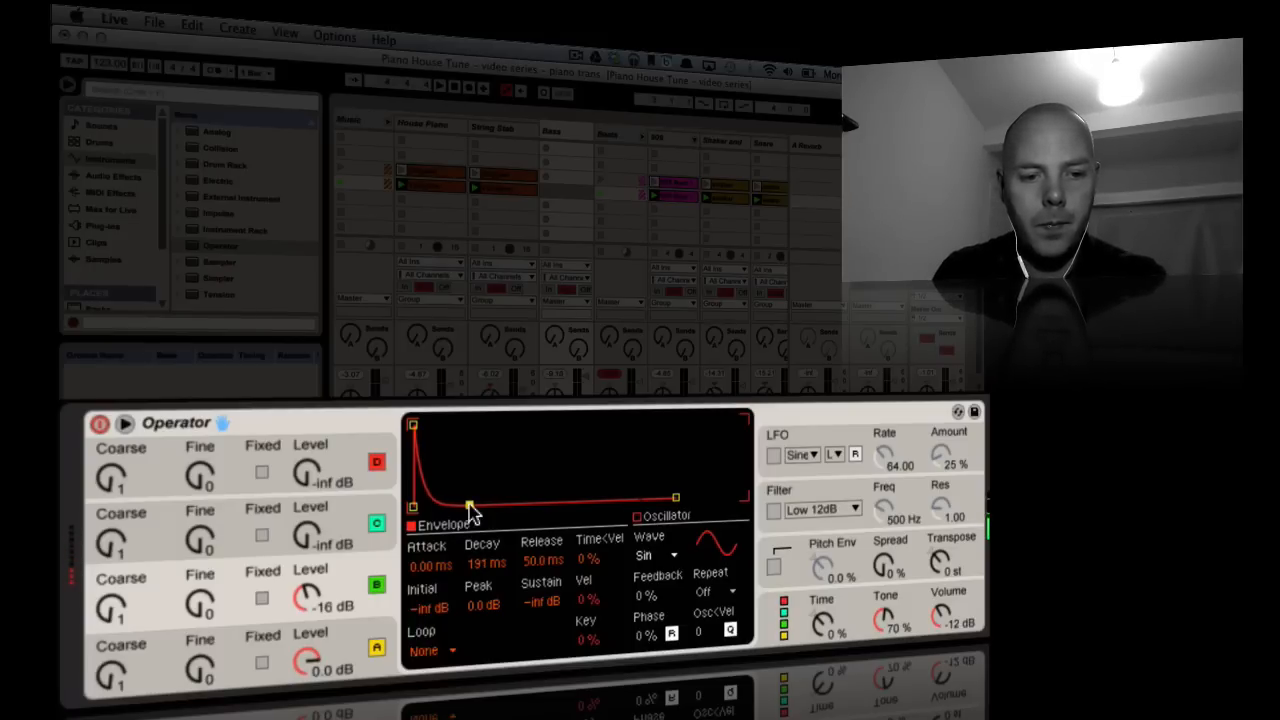
- Set oscillator B's Coarse tuning to 2 and its level to -10 dB
{"action": "left_click", "coordinate": [303, 596]}
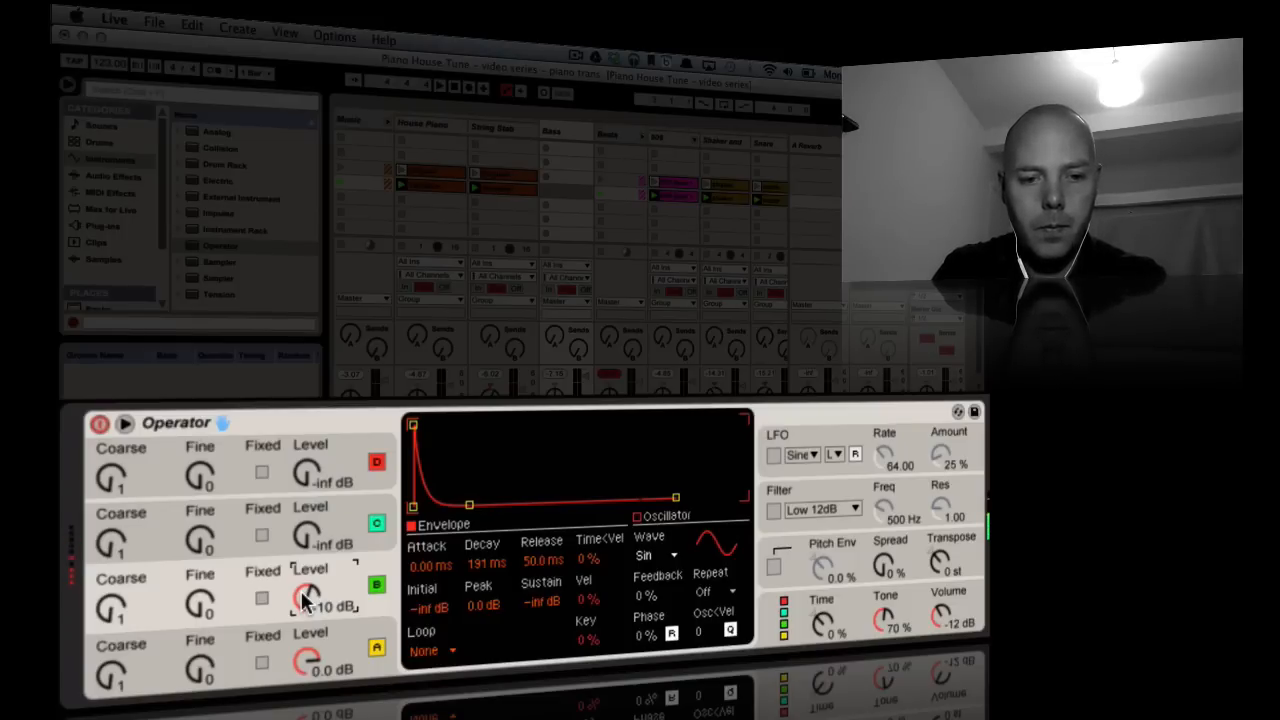
{"action": "left_click_drag", "start_coordinate": [303, 592], "coordinate": [303, 570]}
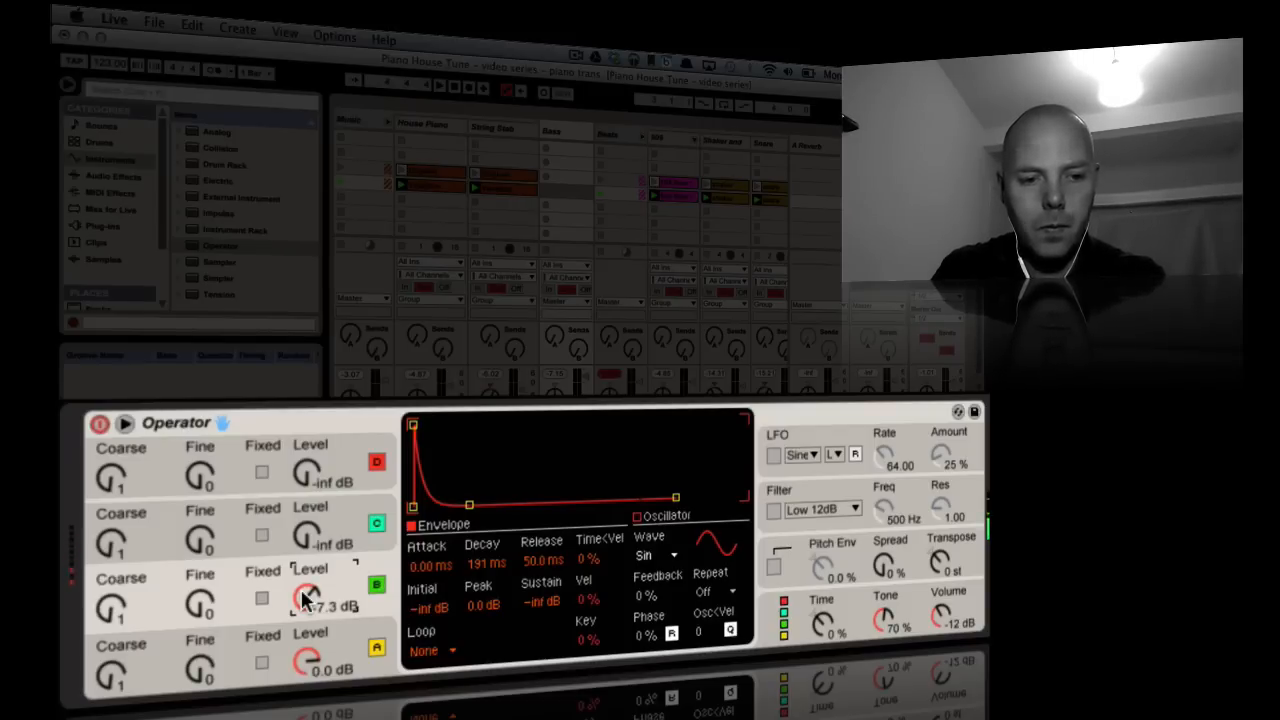
{"action": "left_click", "coordinate": [104, 616]}
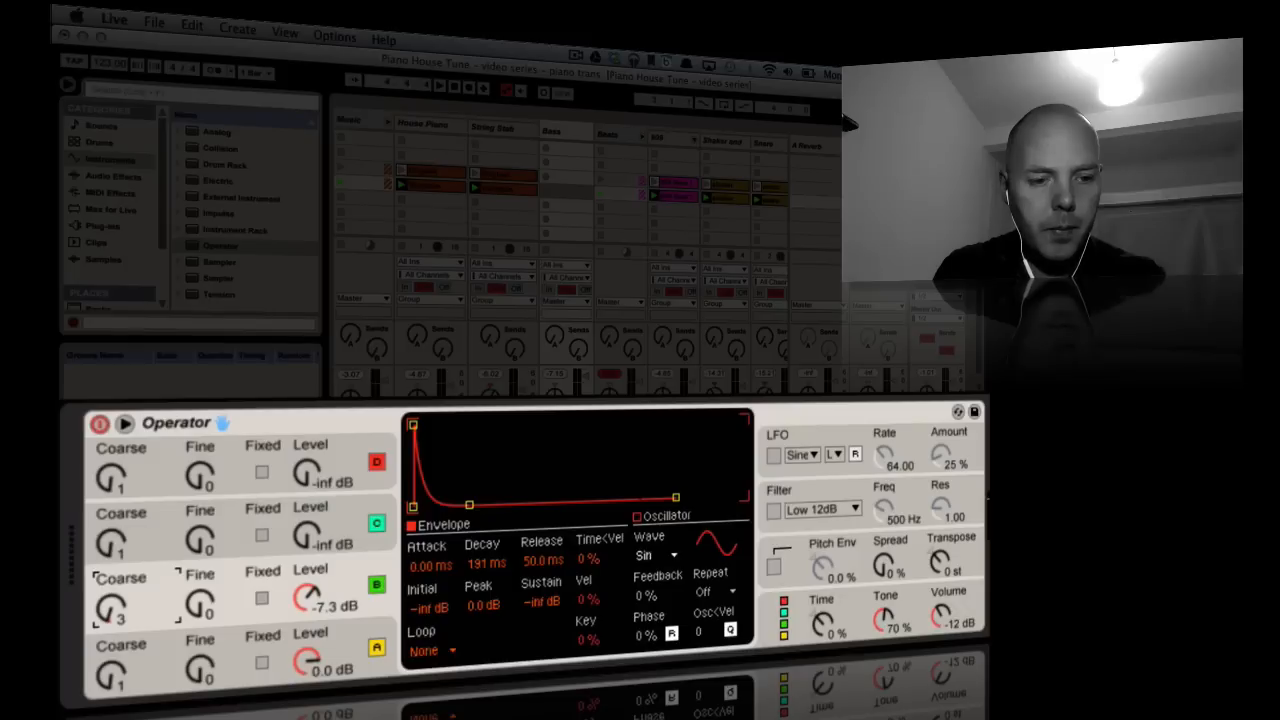
{"action": "left_click_drag", "start_coordinate": [104, 616], "coordinate": [105, 617]}
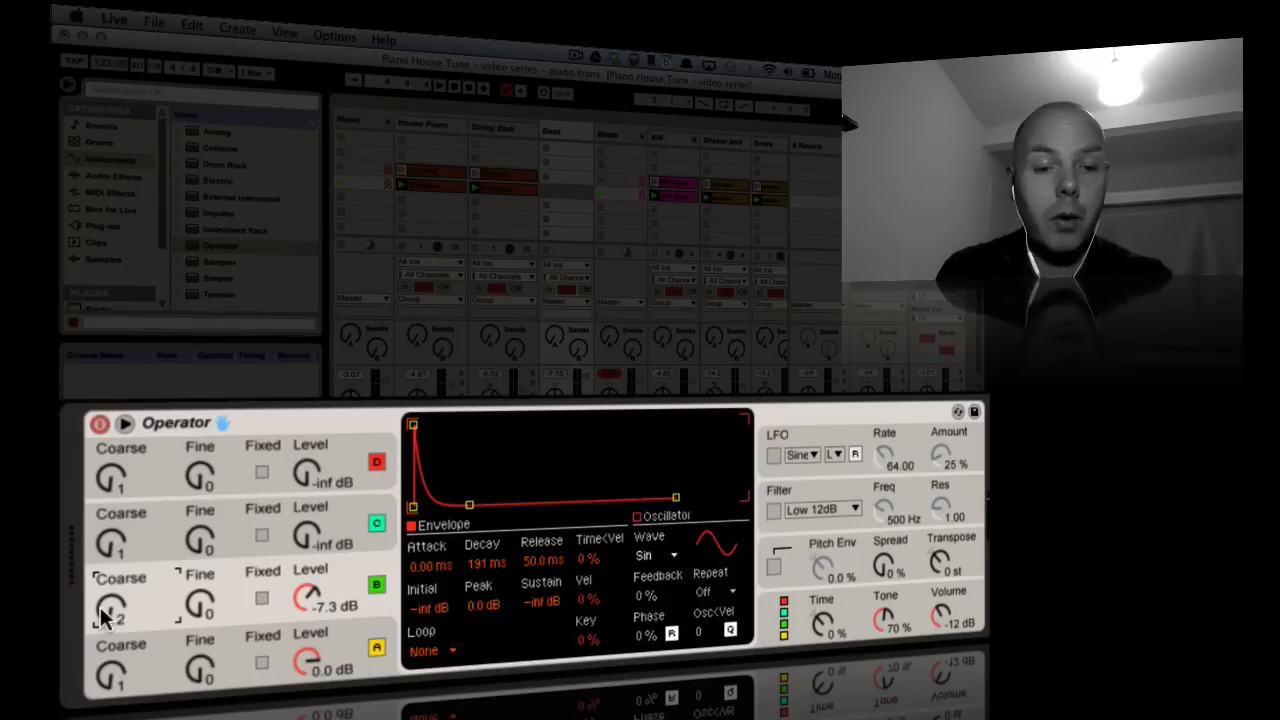
{"action": "left_click", "coordinate": [306, 600]}
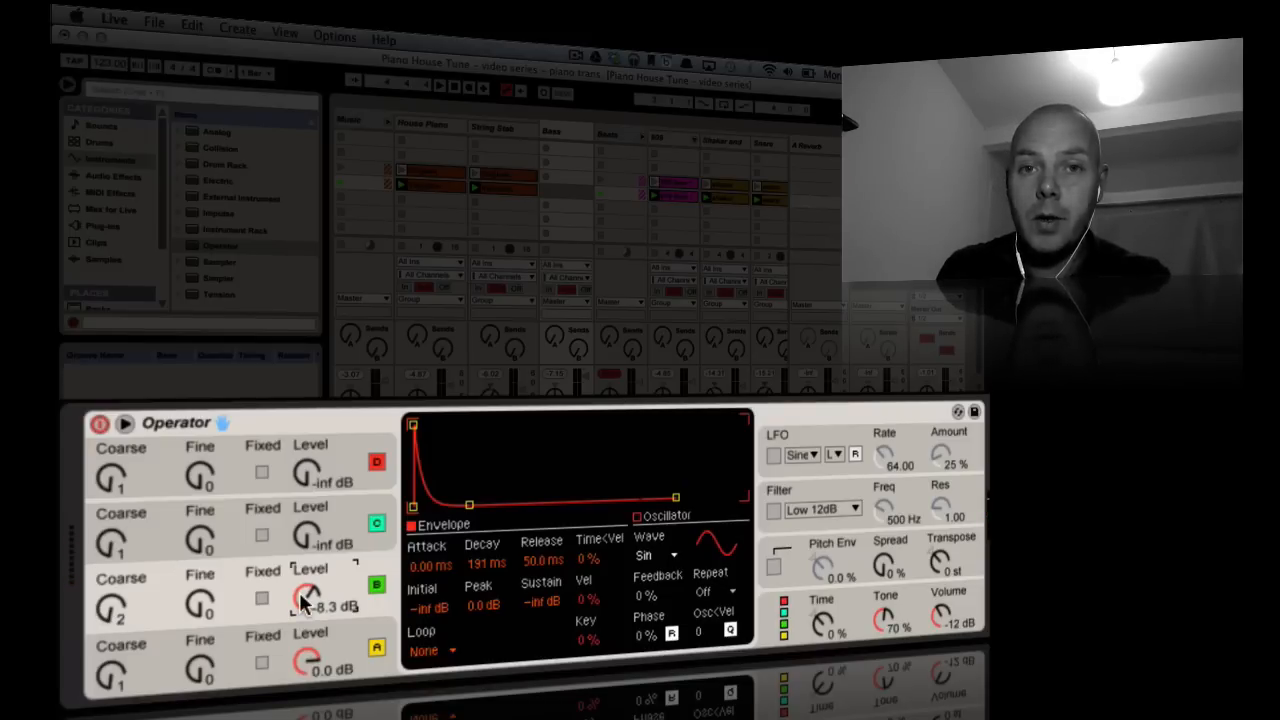
{"action": "mouse_move", "coordinate": [305, 600]}
{"action": "left_mouse_down"}
{"action": "mouse_move", "coordinate": [305, 625]}
{"action": "mouse_move", "coordinate": [305, 611]}
{"action": "left_mouse_up"}
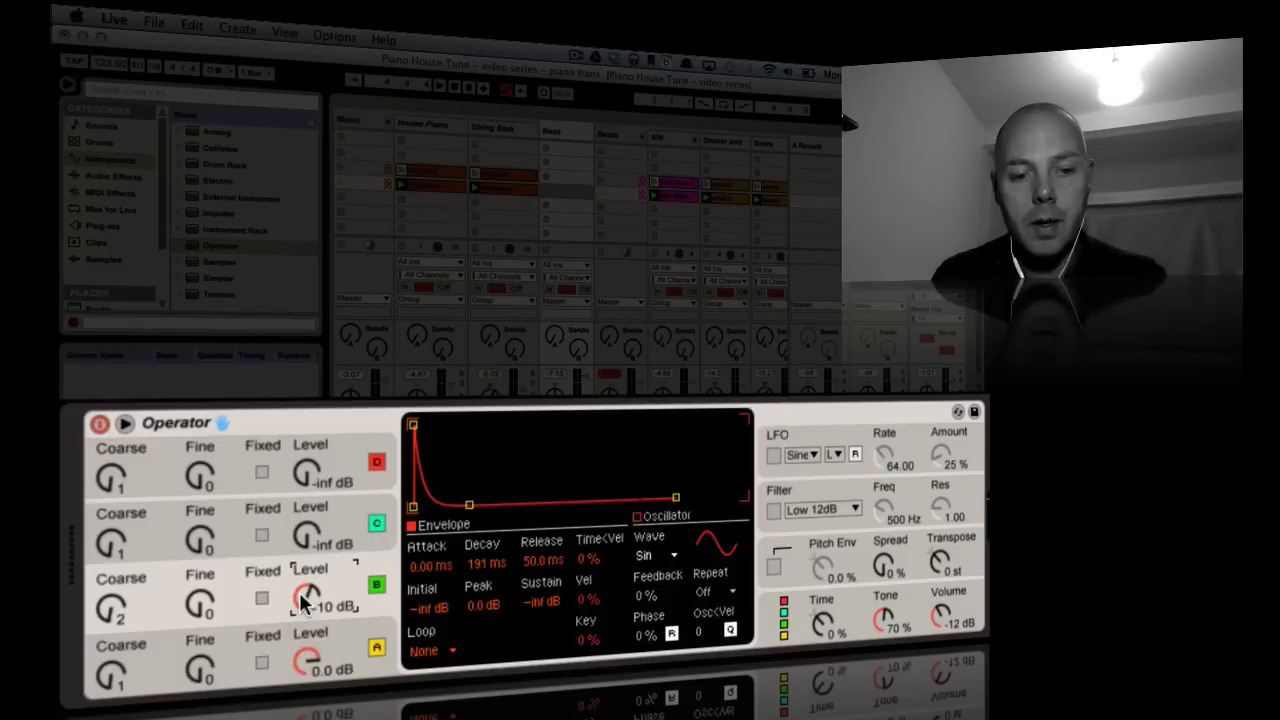
- Give oscillator A's envelope a 4.34 s decay with -inf dB sustain, and limit Operator to 1 voice
{"action": "left_click", "coordinate": [350, 627]}
{"action": "left_click_drag", "start_coordinate": [480, 425], "coordinate": [502, 504]}
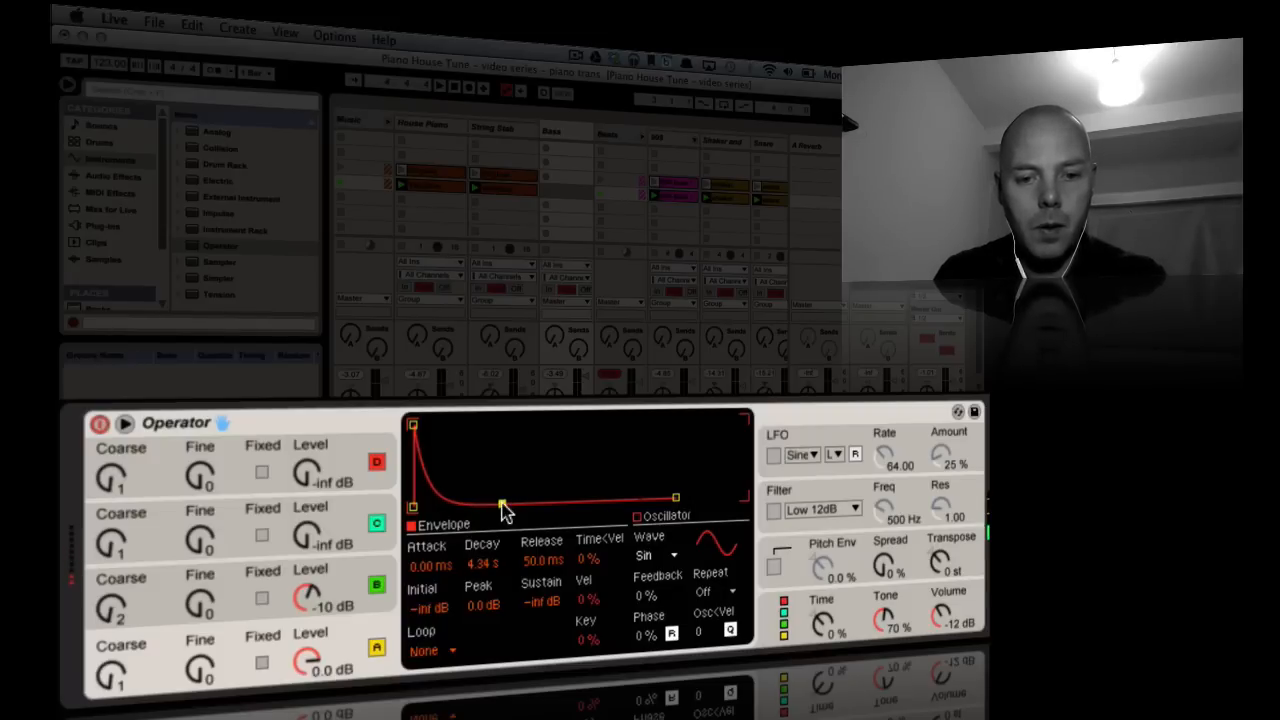
{"action": "left_click", "coordinate": [778, 622]}
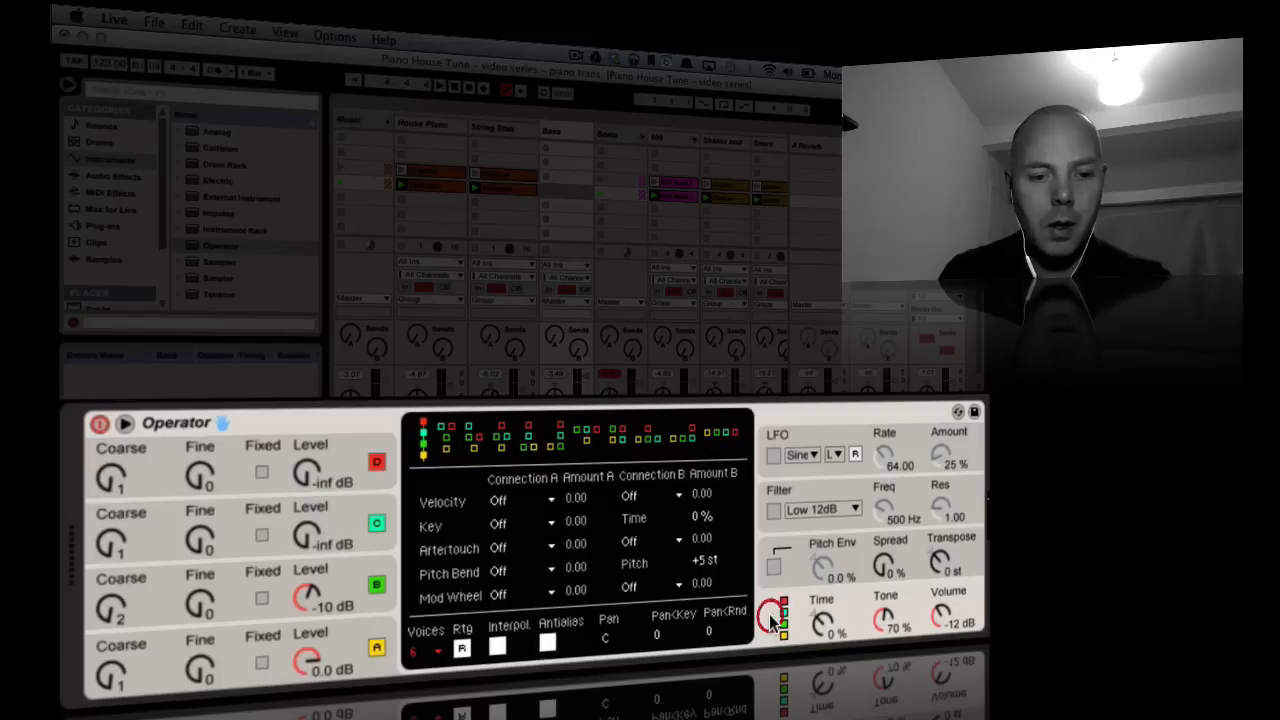
{"action": "left_click", "coordinate": [427, 655]}
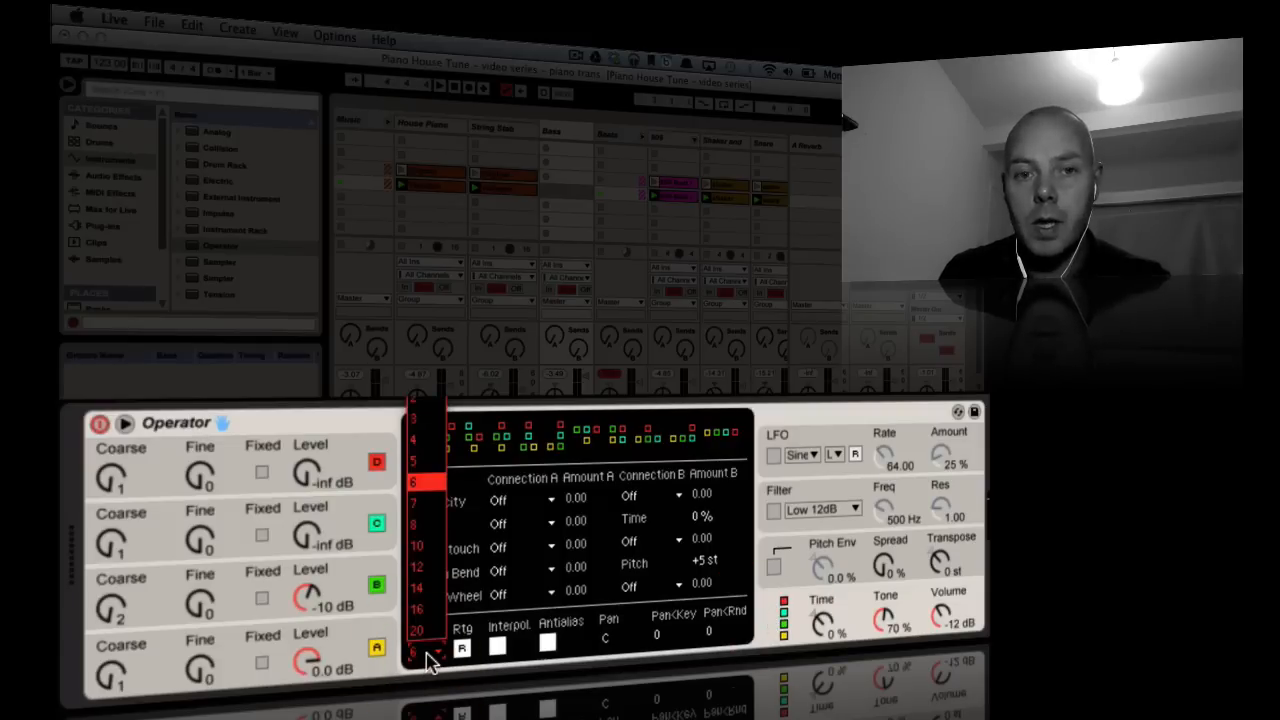
{"action": "left_click", "coordinate": [428, 430]}
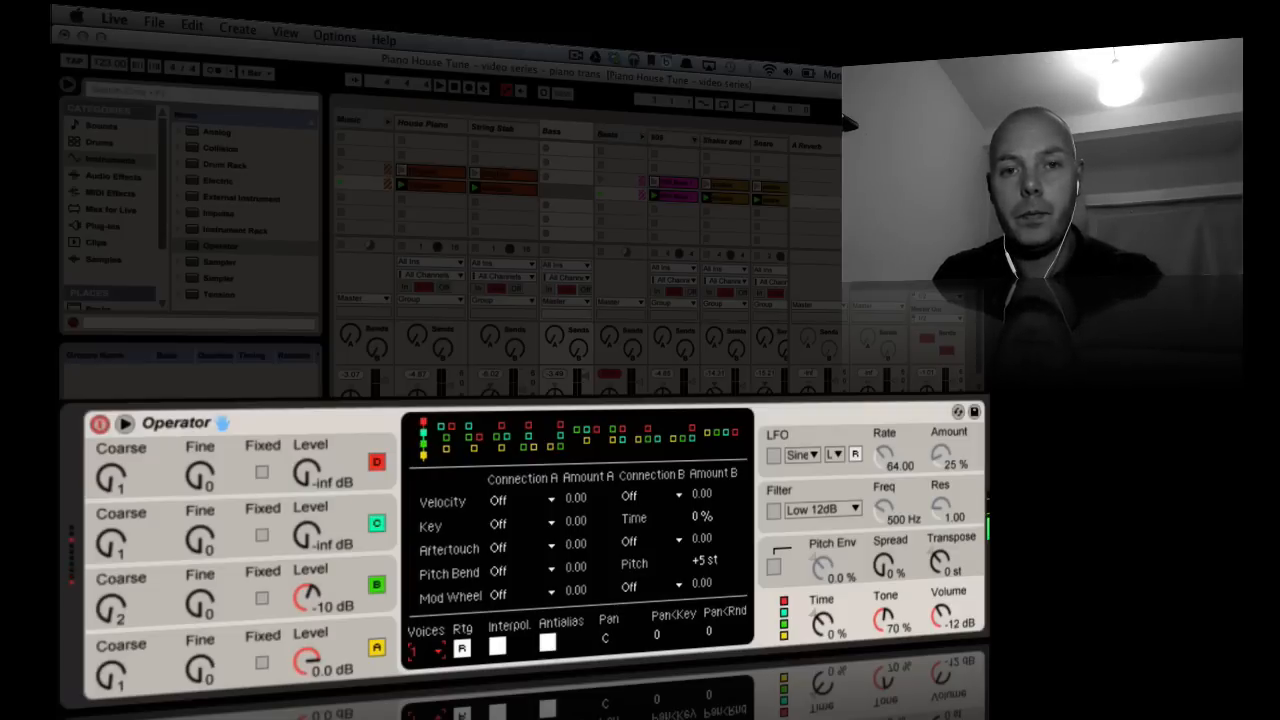
- Copy the House Piano track's Variation clip into the same scene on the Bass track and open its notes in an enlarged editor
{"action": "left_click", "coordinate": [572, 130]}
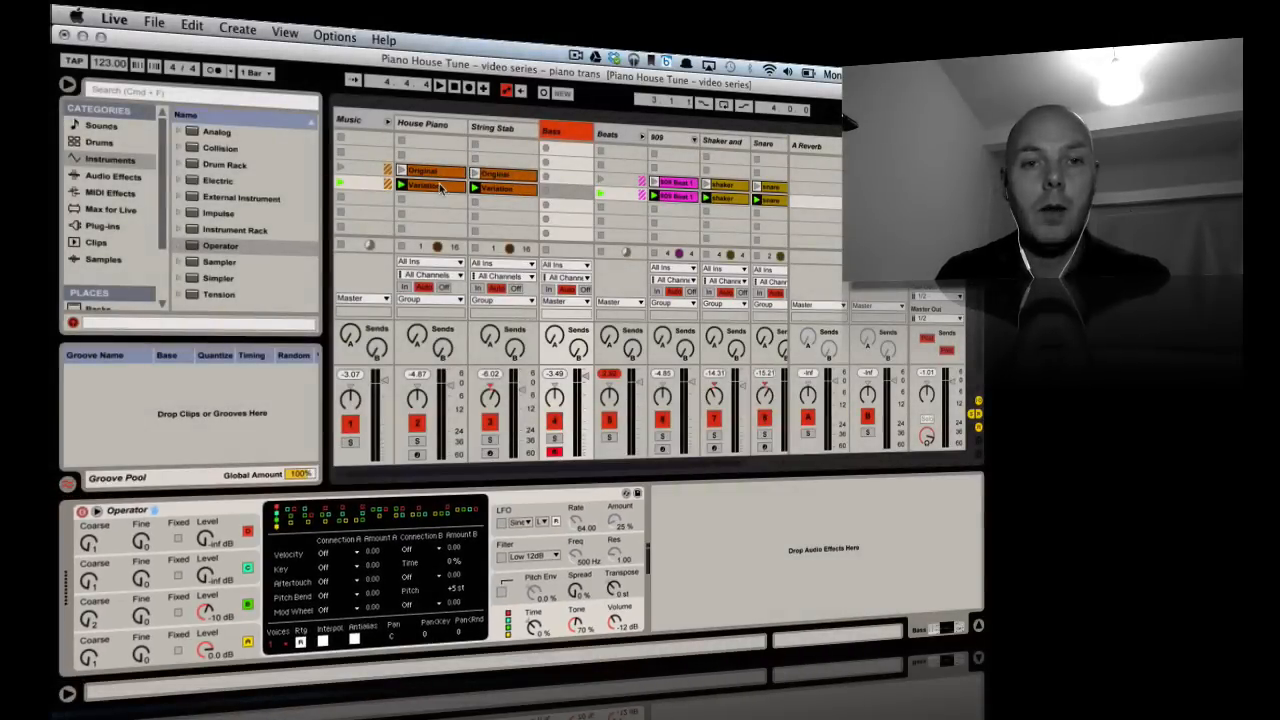
{"action": "left_click", "coordinate": [439, 185]}
{"action": "left_click_drag", "start_coordinate": [439, 185], "coordinate": [565, 193]}
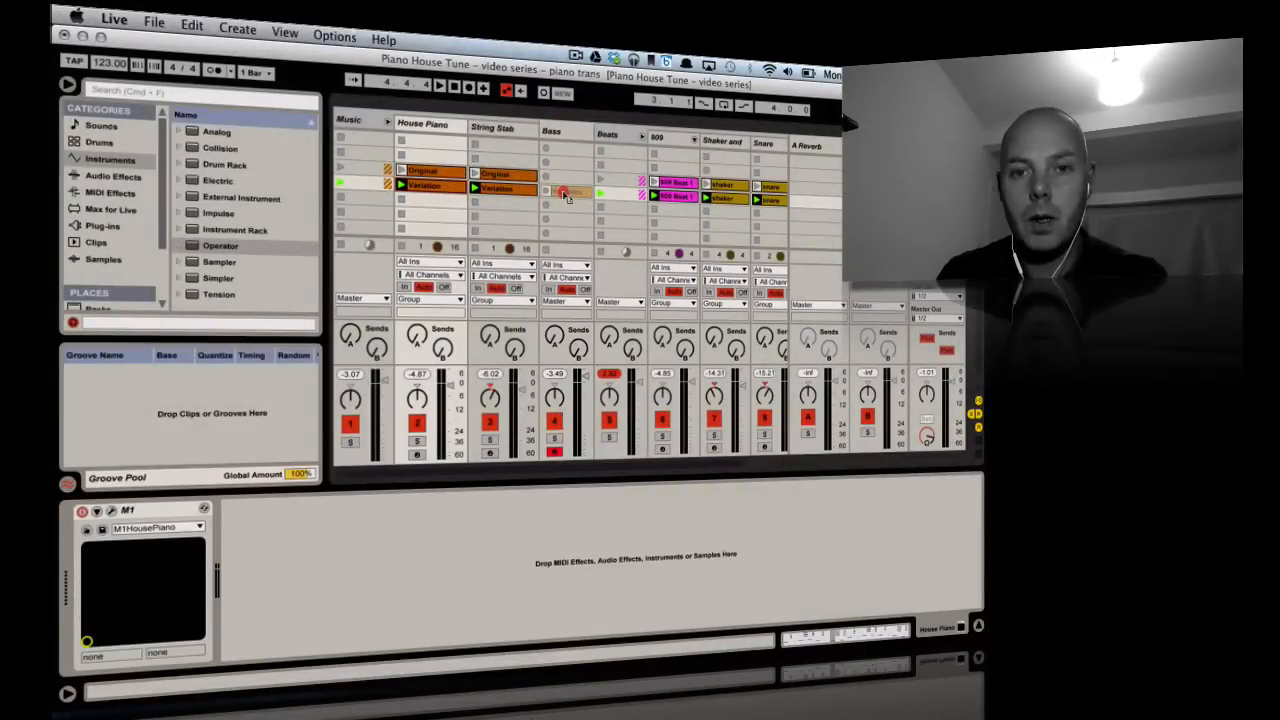
{"action": "double_click", "coordinate": [565, 193]}
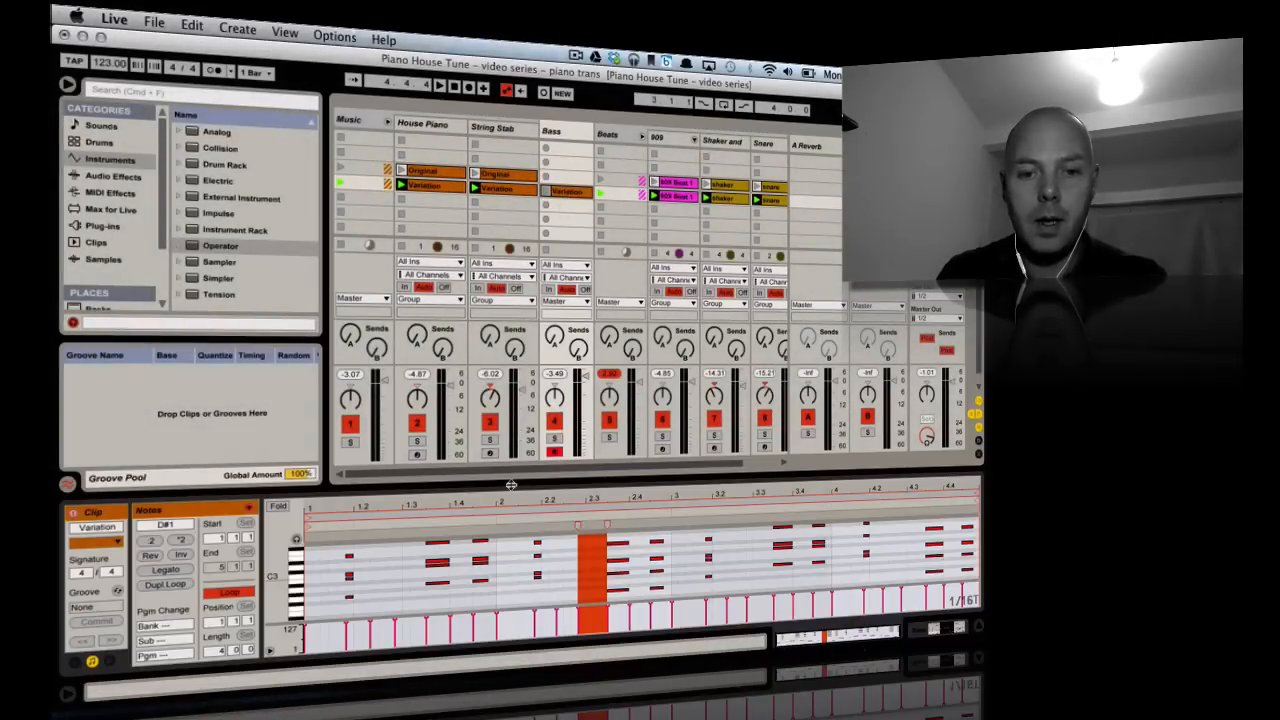
{"action": "left_click_drag", "start_coordinate": [510, 484], "coordinate": [510, 166]}
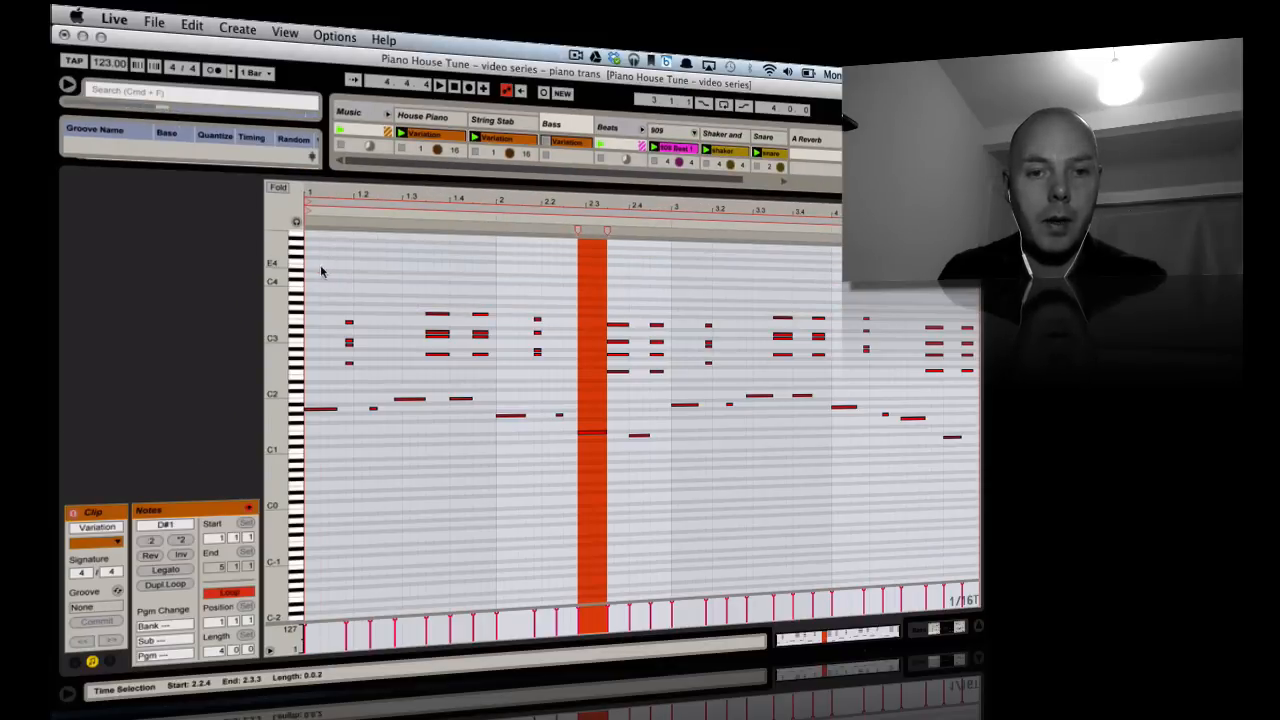
- Delete all the chord notes above the low bass line across the four bars of the Bass clip
{"action": "left_click_drag", "start_coordinate": [321, 272], "coordinate": [721, 392]}
{"action": "key", "text": "Delete"}
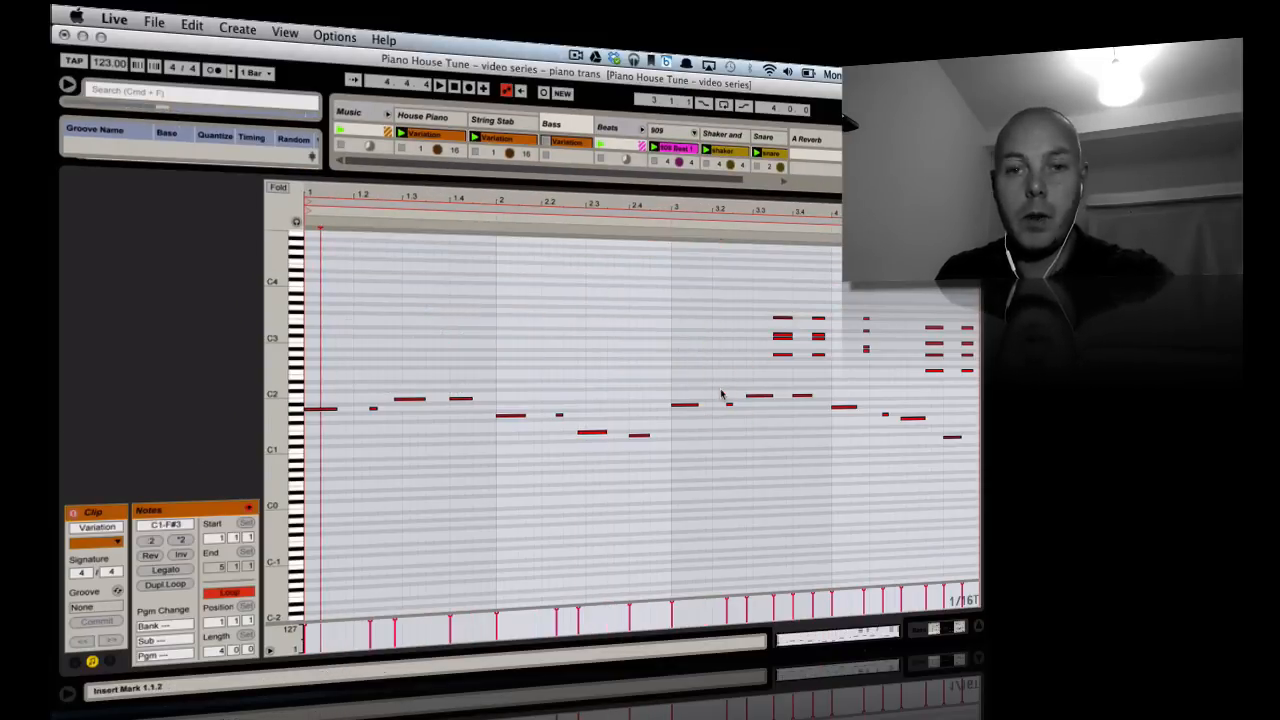
{"action": "left_click_drag", "start_coordinate": [731, 274], "coordinate": [983, 390]}
{"action": "key", "text": "Delete"}
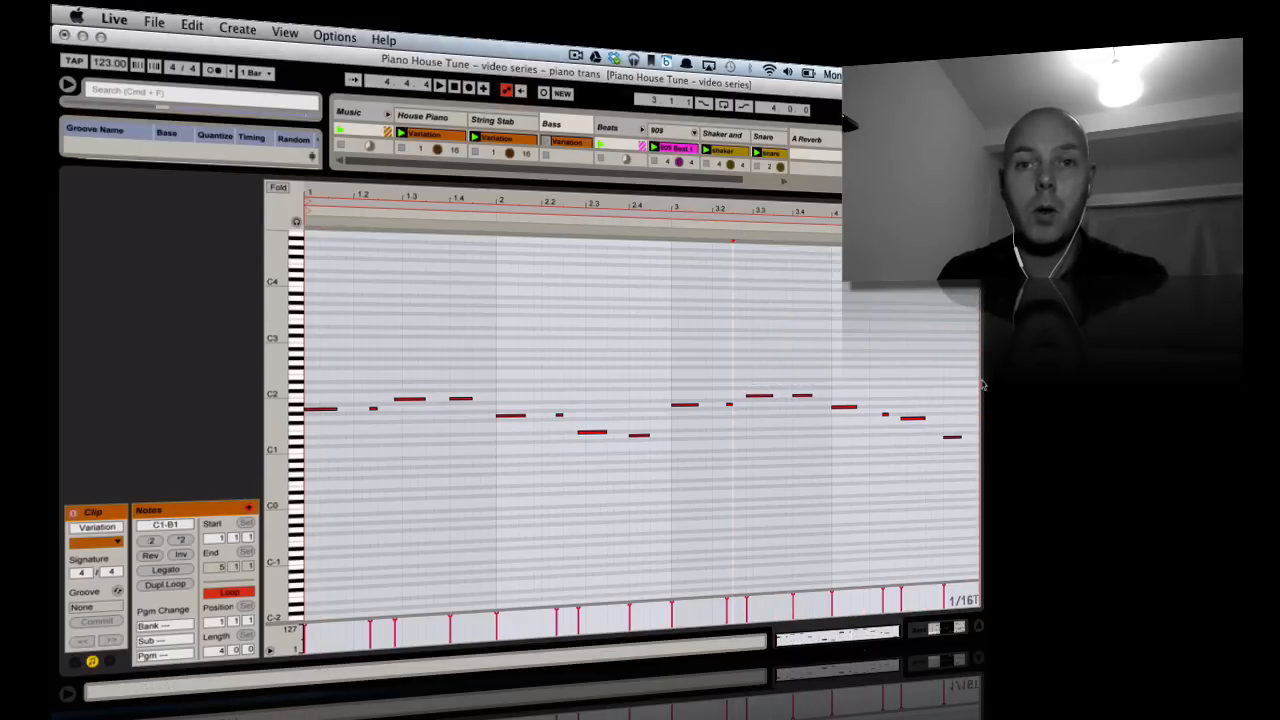
{"action": "left_click", "coordinate": [920, 629]}
{"action": "left_click", "coordinate": [554, 437]}
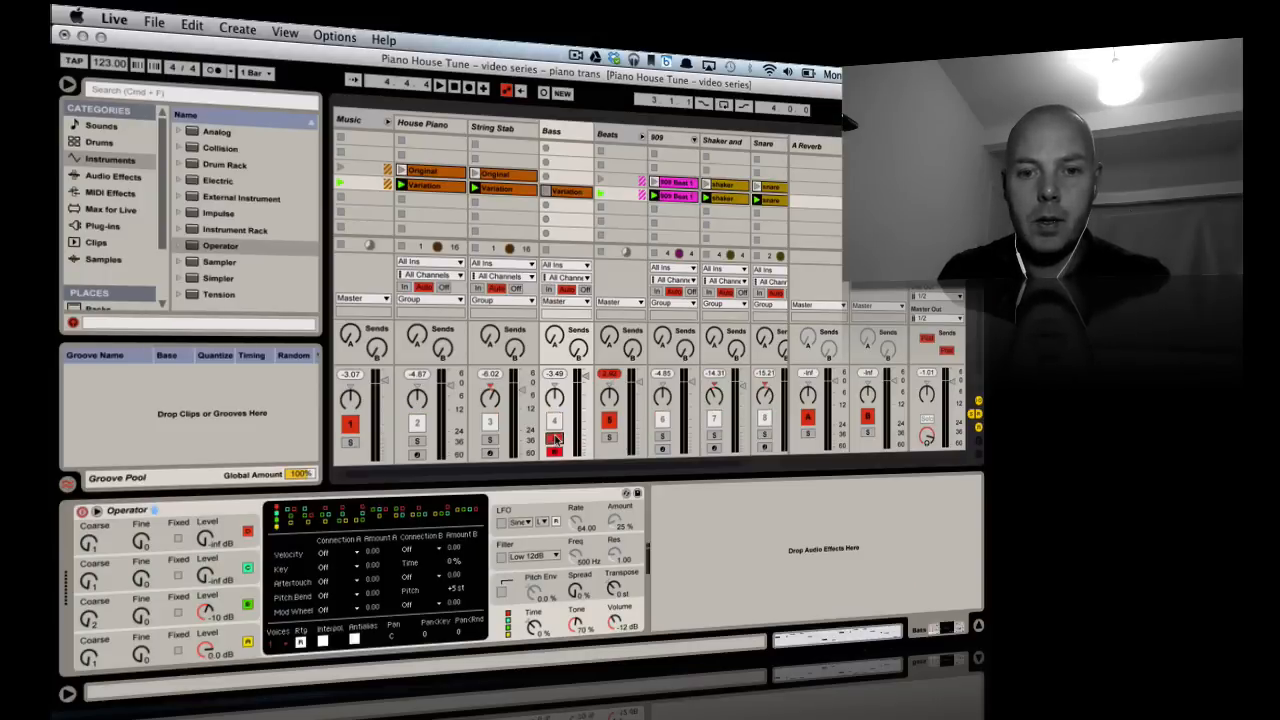
{"action": "left_click", "coordinate": [546, 190]}
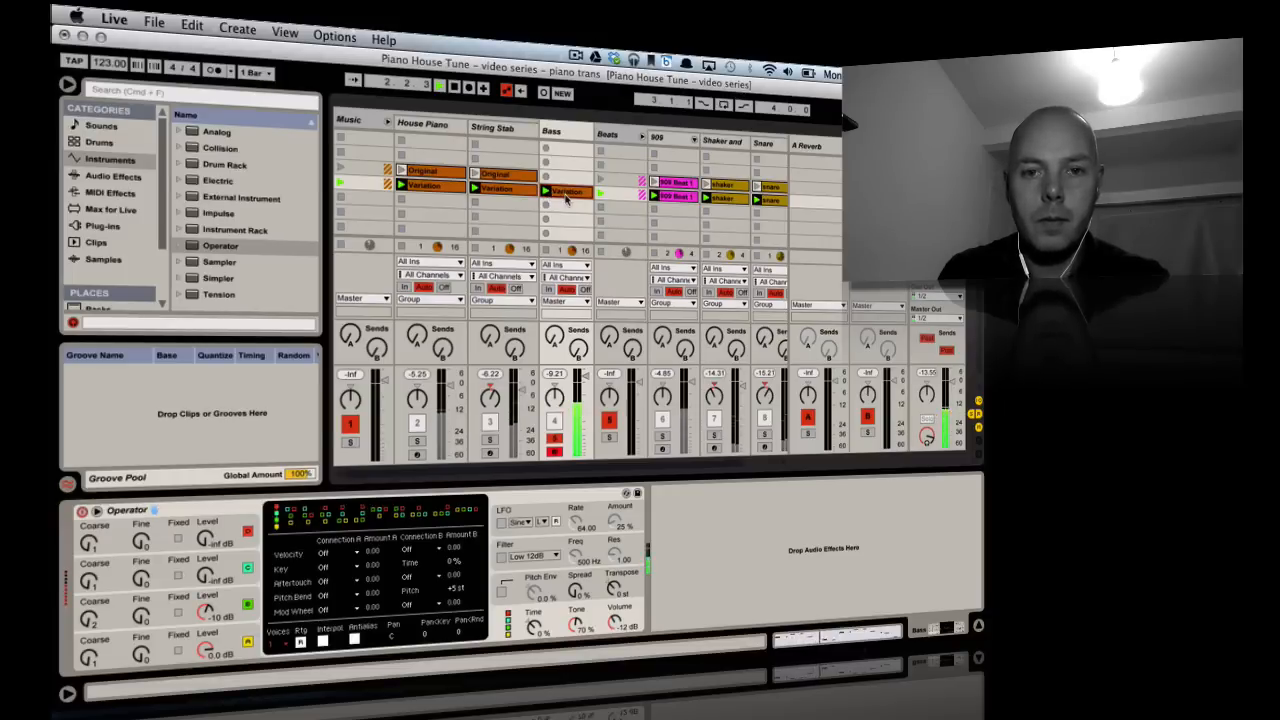
- Transpose all notes in the Bass clip down one octave, but raise the last two notes of bar 2 back up an octave
{"action": "double_click", "coordinate": [566, 199]}
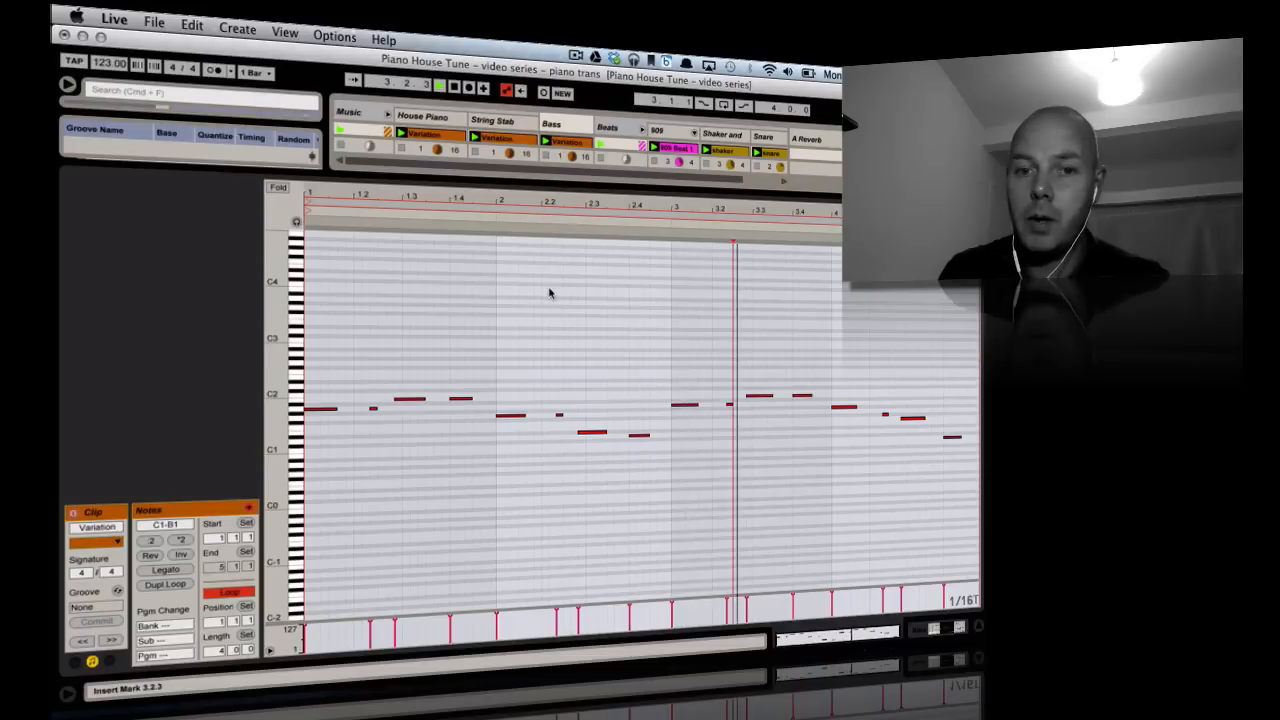
{"action": "key", "text": "shift+Down"}
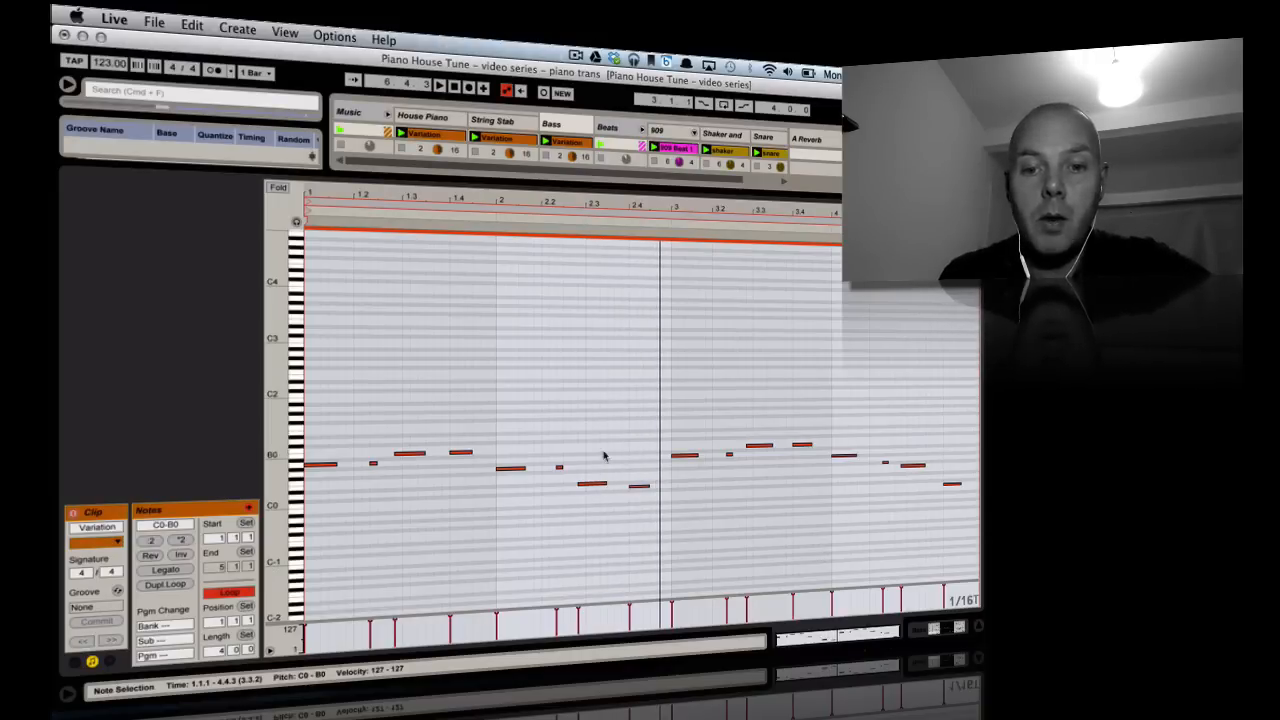
{"action": "left_click_drag", "start_coordinate": [593, 455], "coordinate": [641, 508]}
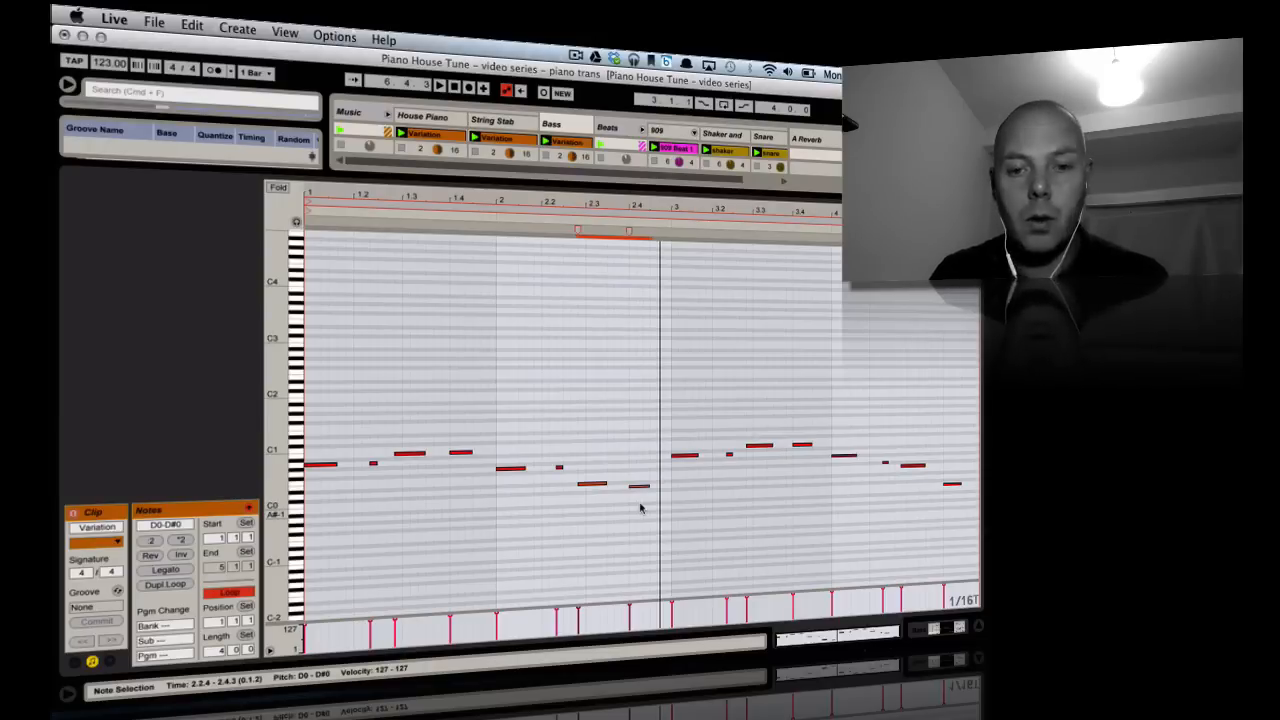
{"action": "key", "text": "shift+Up"}
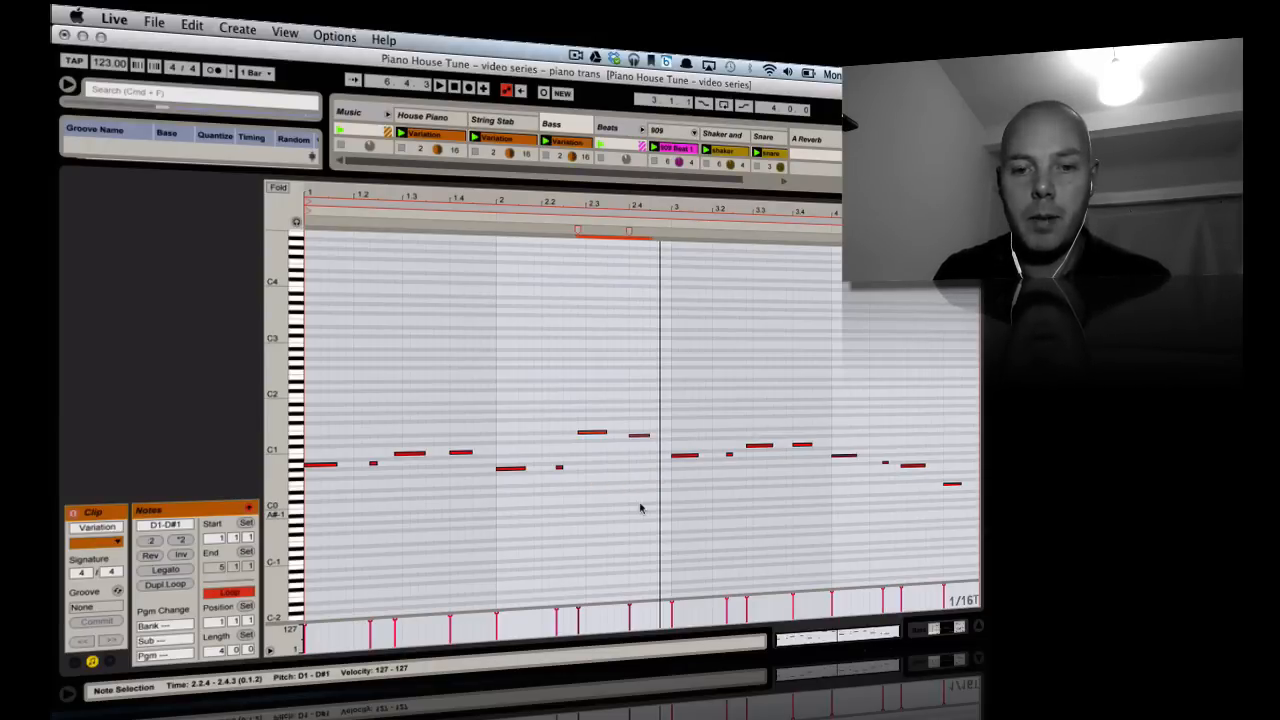
- Play back the bass line and raise the bar 4 notes from 4.2.2 to 4.4.3 by one octave
{"action": "key", "text": "space"}
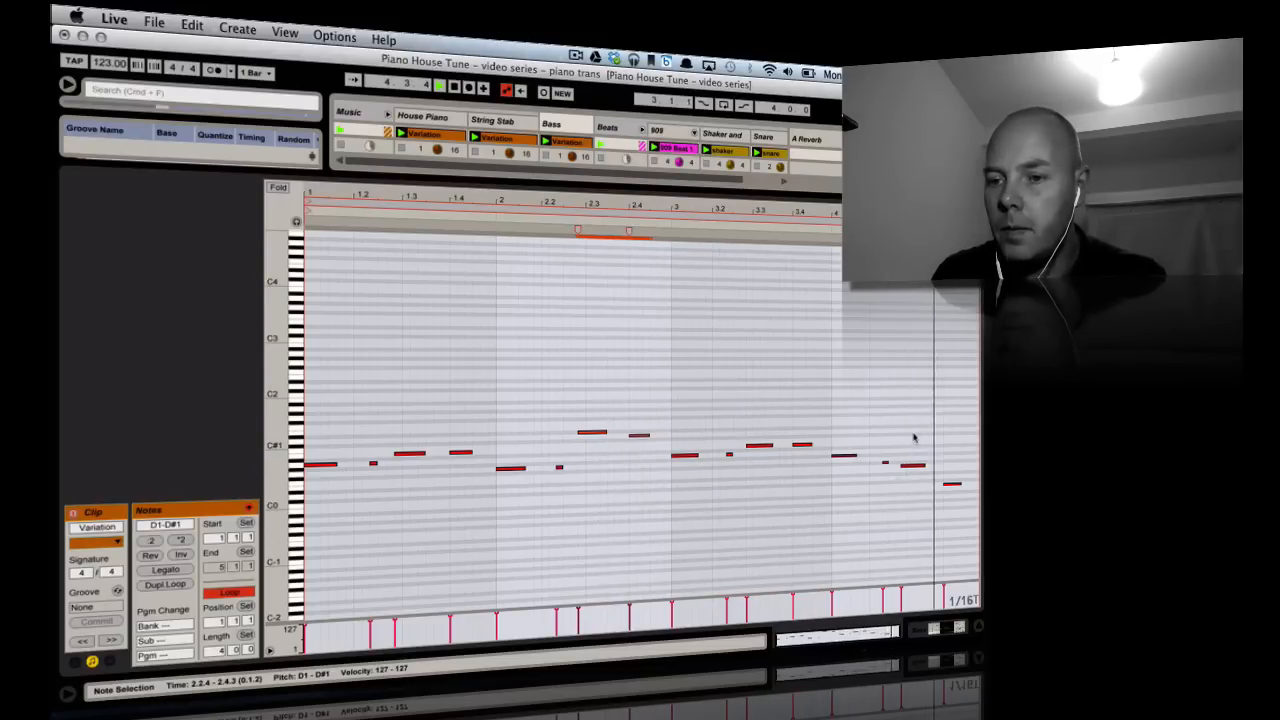
{"action": "left_click_drag", "start_coordinate": [887, 437], "coordinate": [946, 510]}
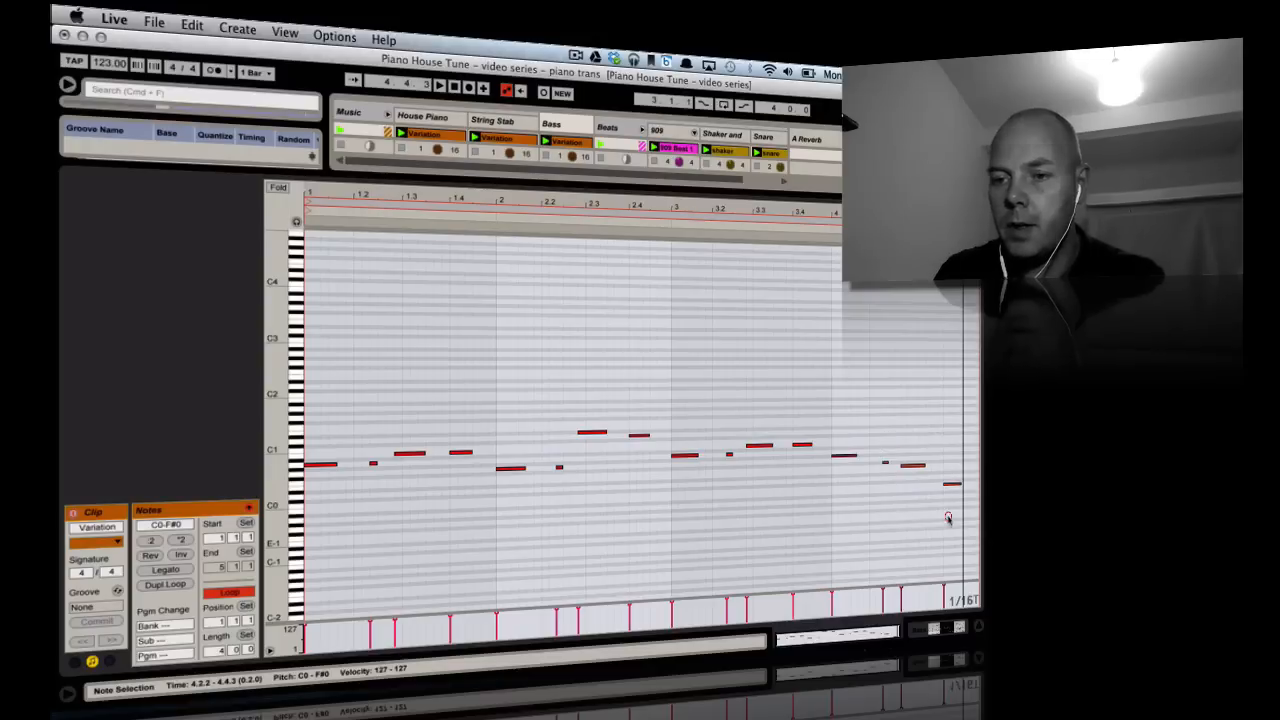
{"action": "key", "text": "shift+Up"}
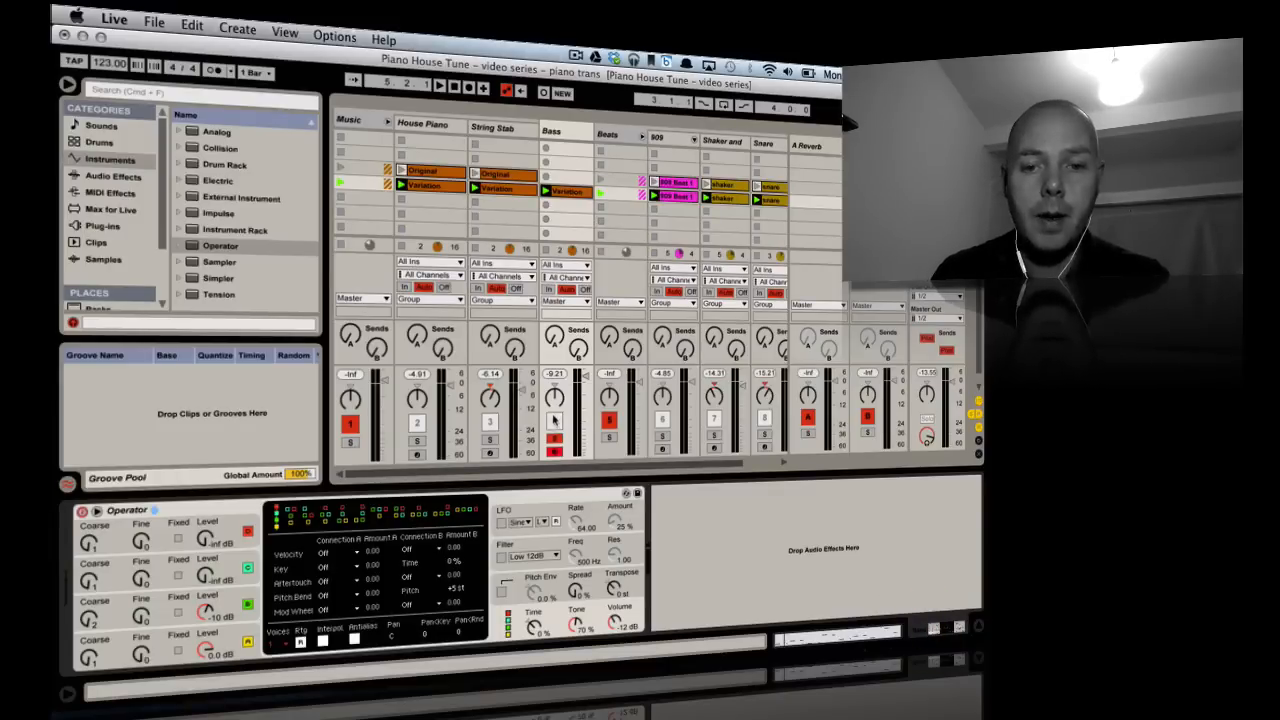
- Turn off solo on the Bass track and mute the String Stab and House Piano tracks
{"action": "left_click", "coordinate": [554, 420]}
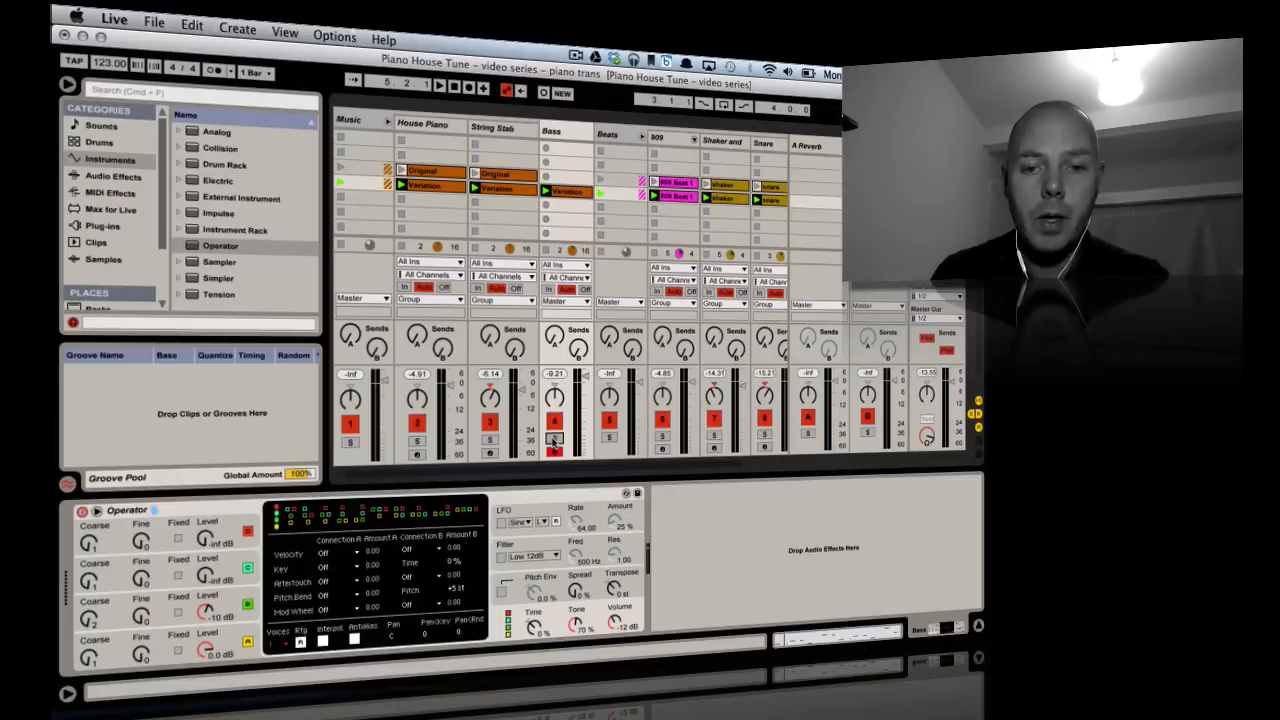
{"action": "left_click", "coordinate": [490, 422]}
{"action": "left_click", "coordinate": [417, 423]}
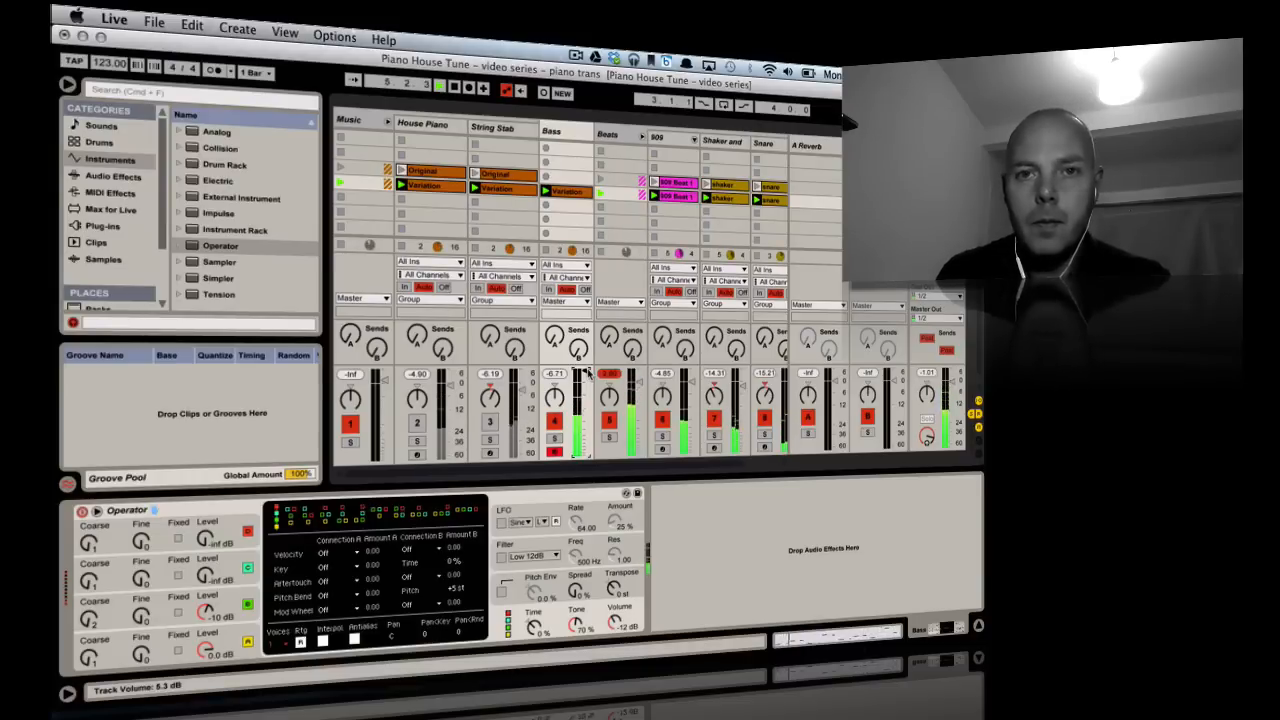
- Unmute the String Stab track, nudge its volume up slightly during playback, and mute it again
{"action": "left_click", "coordinate": [492, 424]}
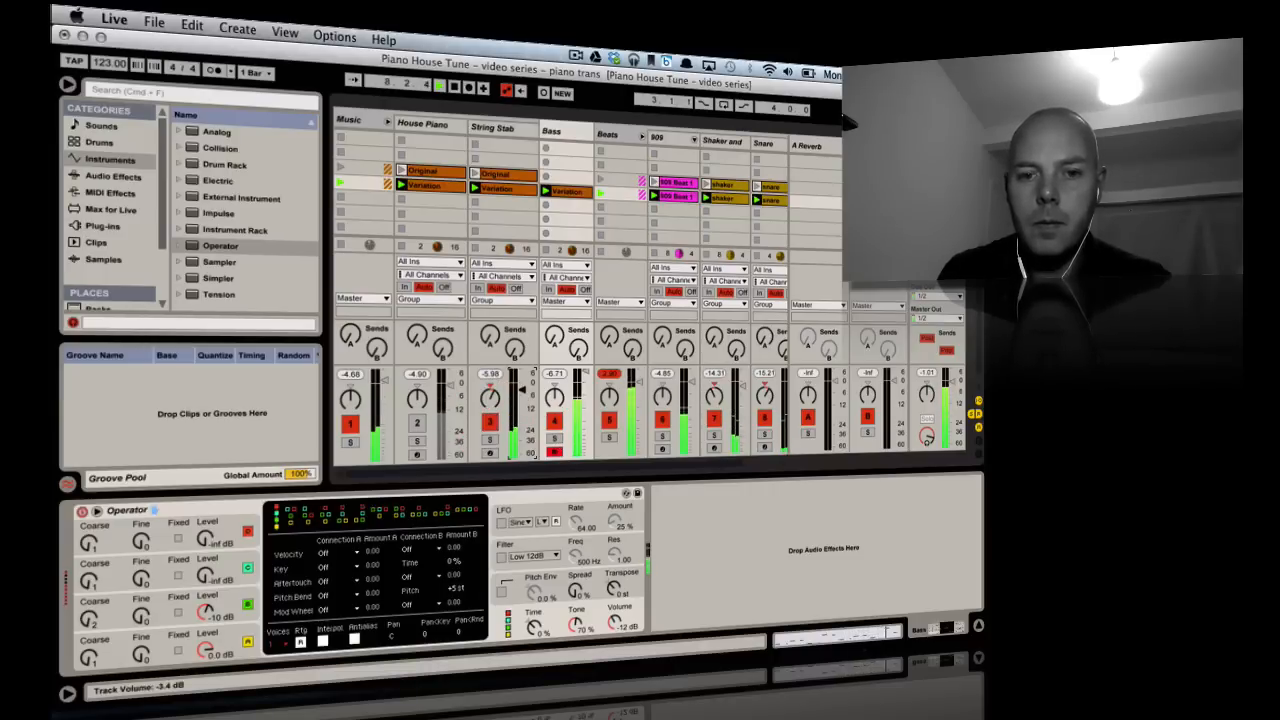
{"action": "left_click_drag", "start_coordinate": [522, 393], "coordinate": [522, 389]}
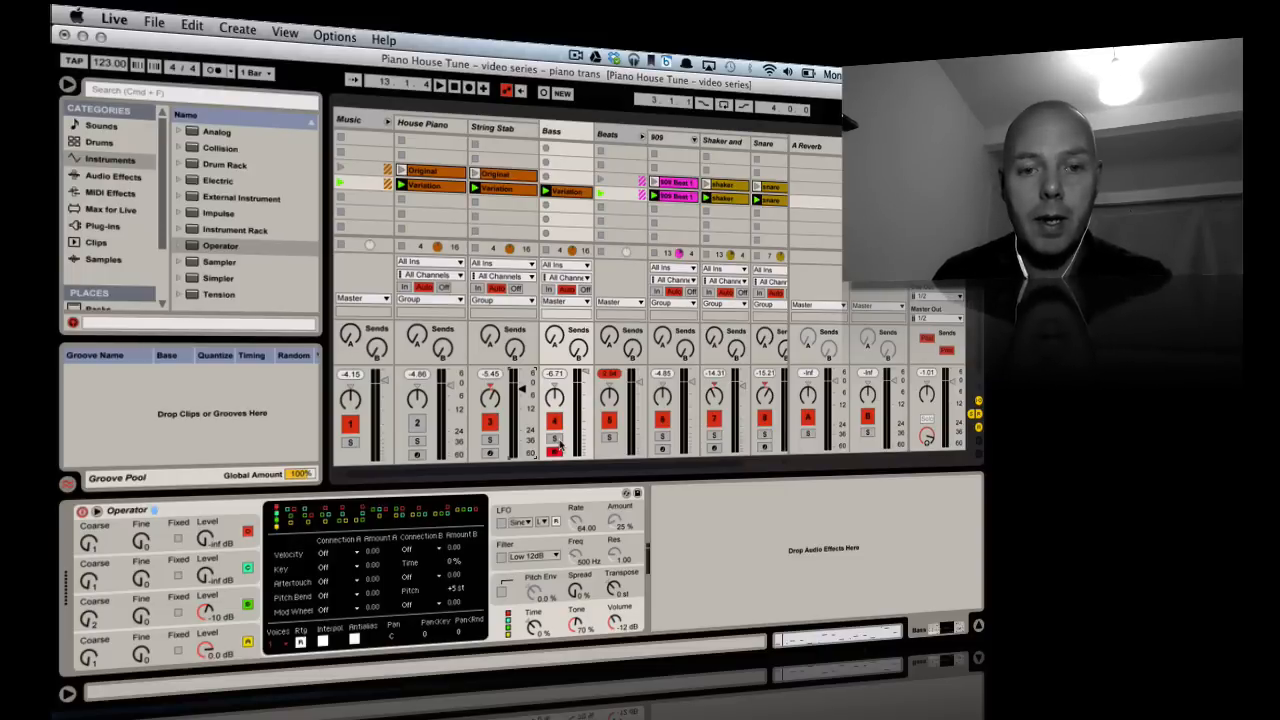
{"action": "left_click", "coordinate": [490, 421]}
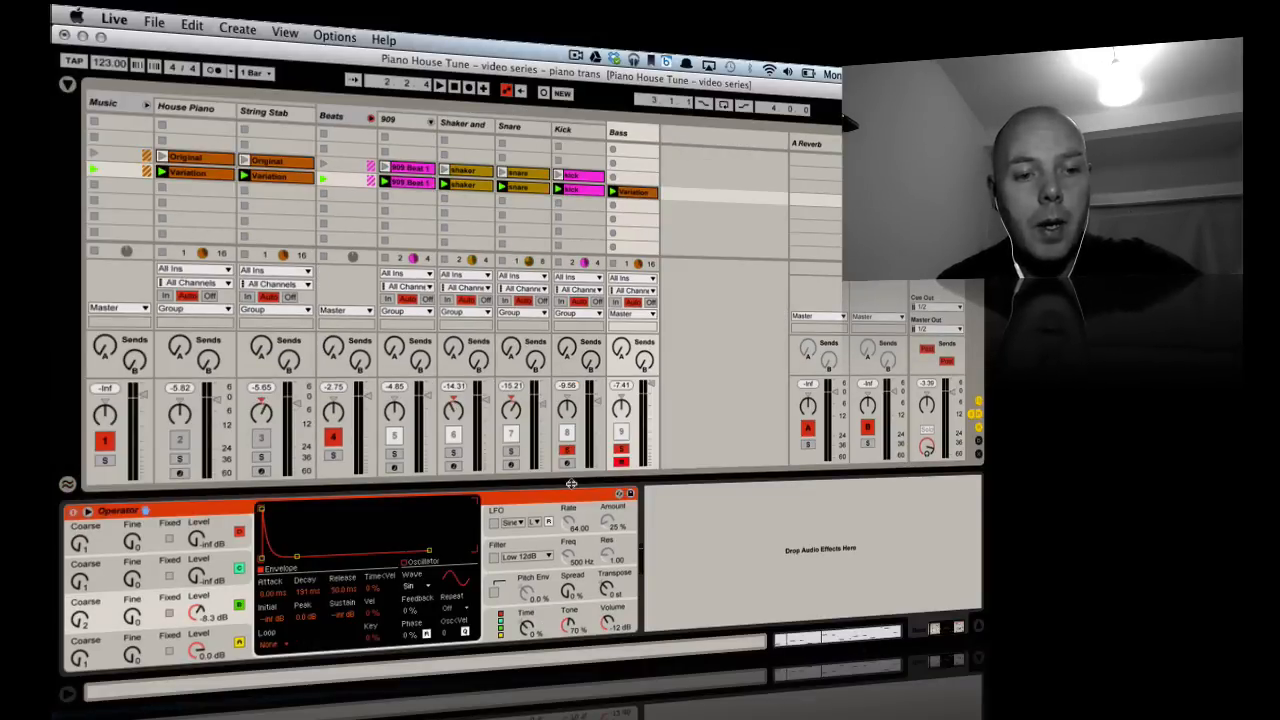
- Add EQ Eight after Operator on the Bass track, enable band 1 as a low cut at 40 Hz, and play it back
{"action": "left_click", "coordinate": [622, 134]}
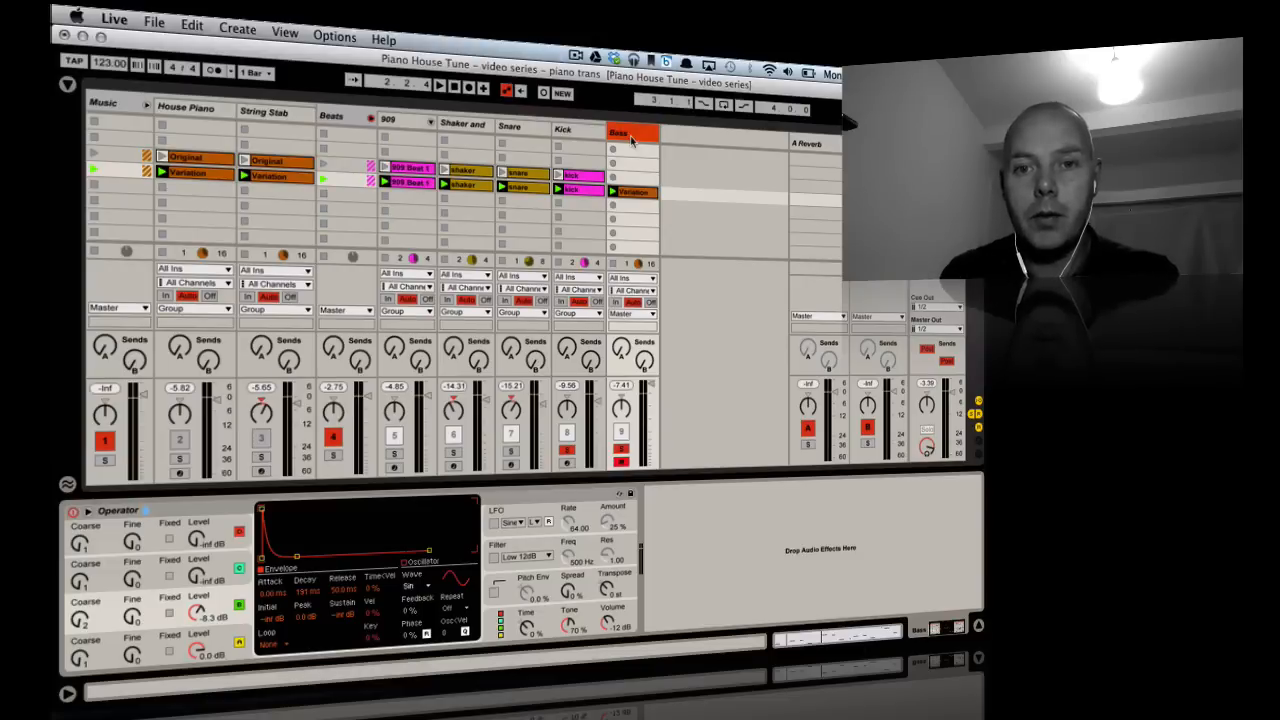
{"action": "key", "text": "space"}
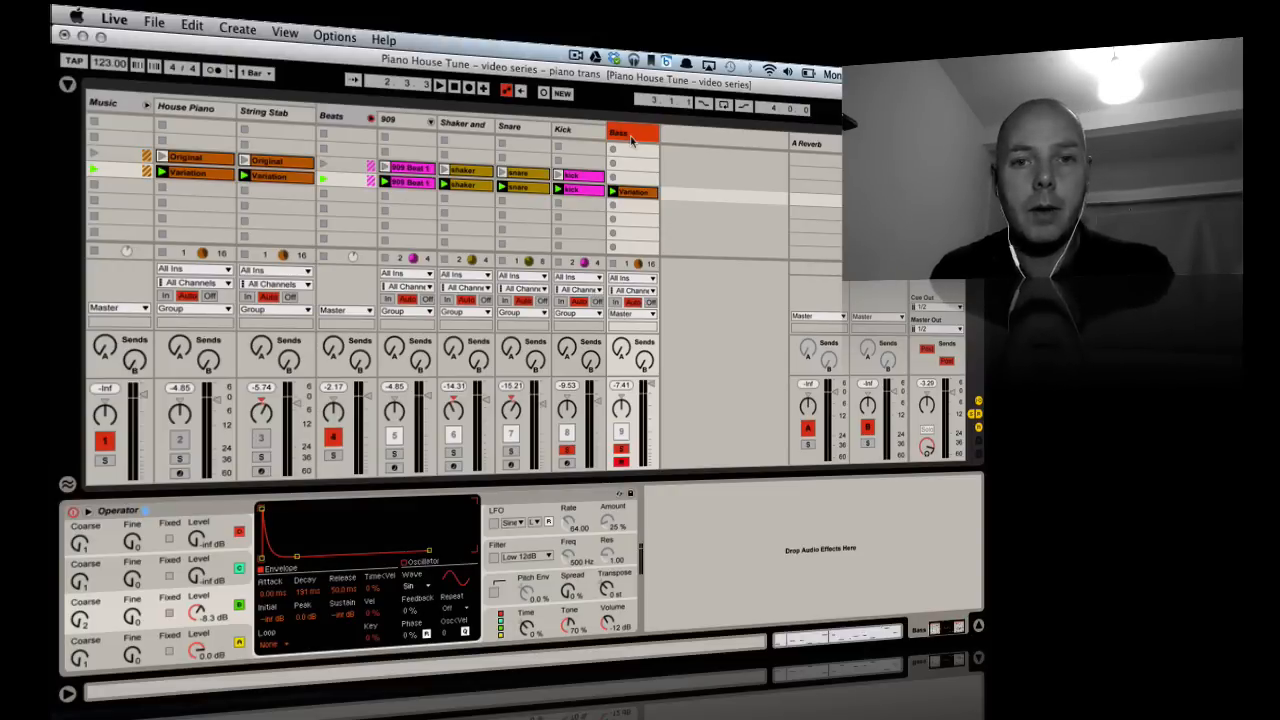
{"action": "left_click", "coordinate": [67, 85]}
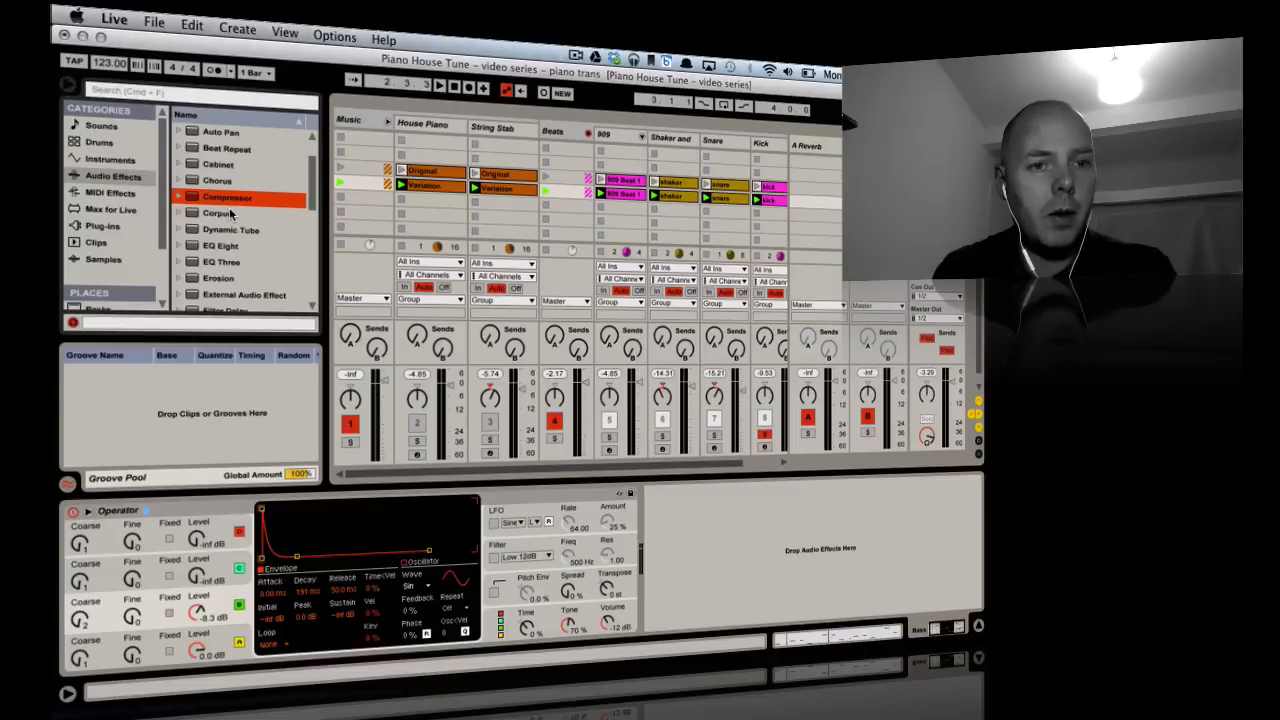
{"action": "left_click_drag", "start_coordinate": [220, 246], "coordinate": [664, 556]}
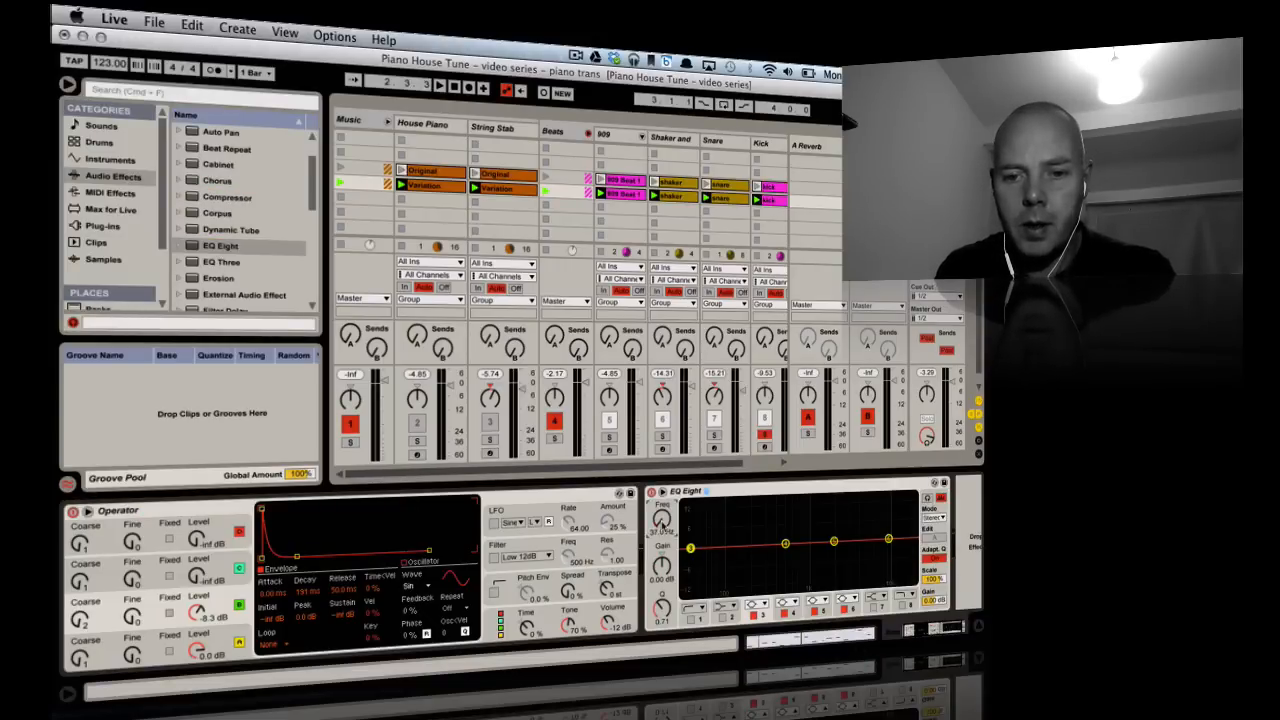
{"action": "left_click", "coordinate": [689, 610]}
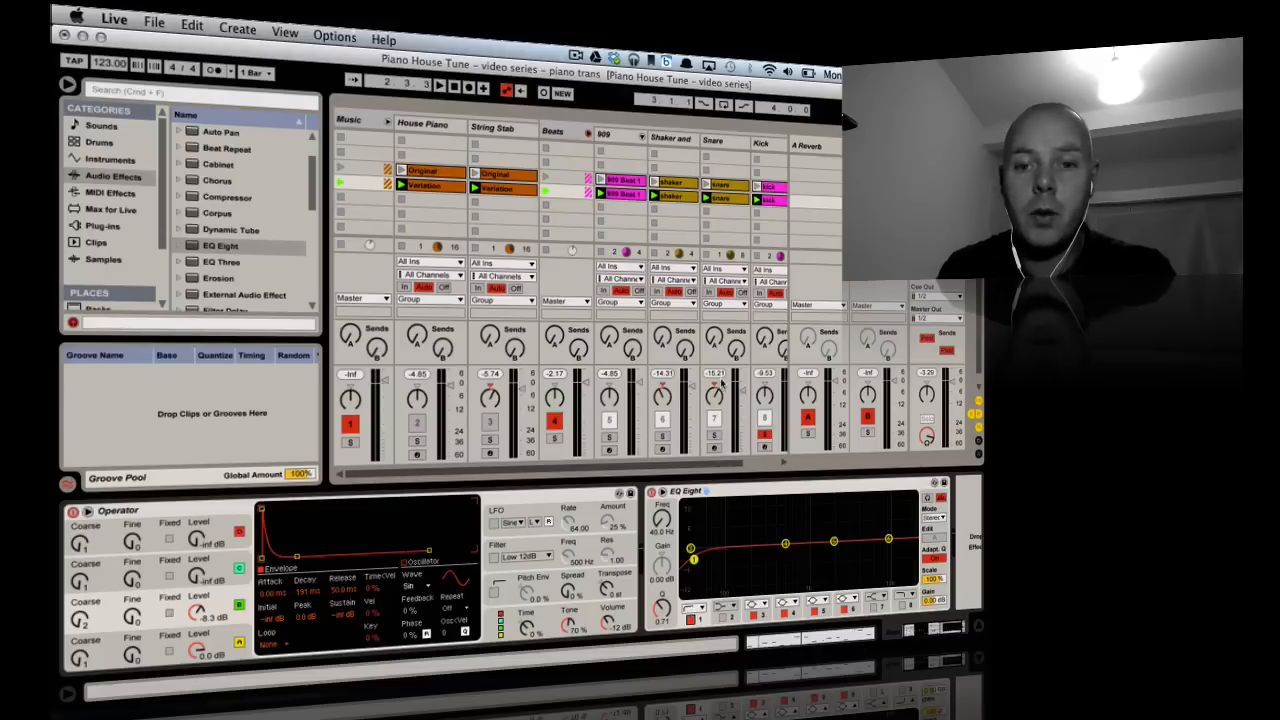
{"action": "key", "text": "space"}
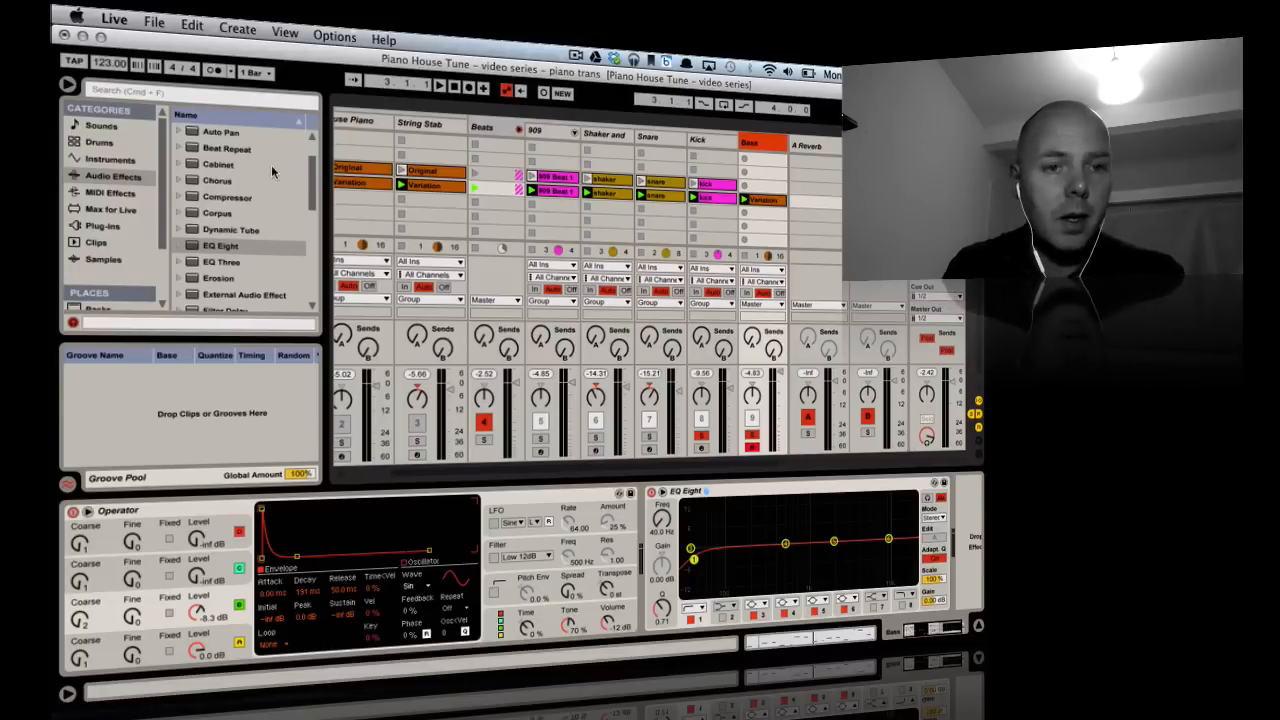
- Add a Compressor after EQ Eight on the Bass track and switch its display to the gain reduction activity view
{"action": "left_click", "coordinate": [233, 197]}
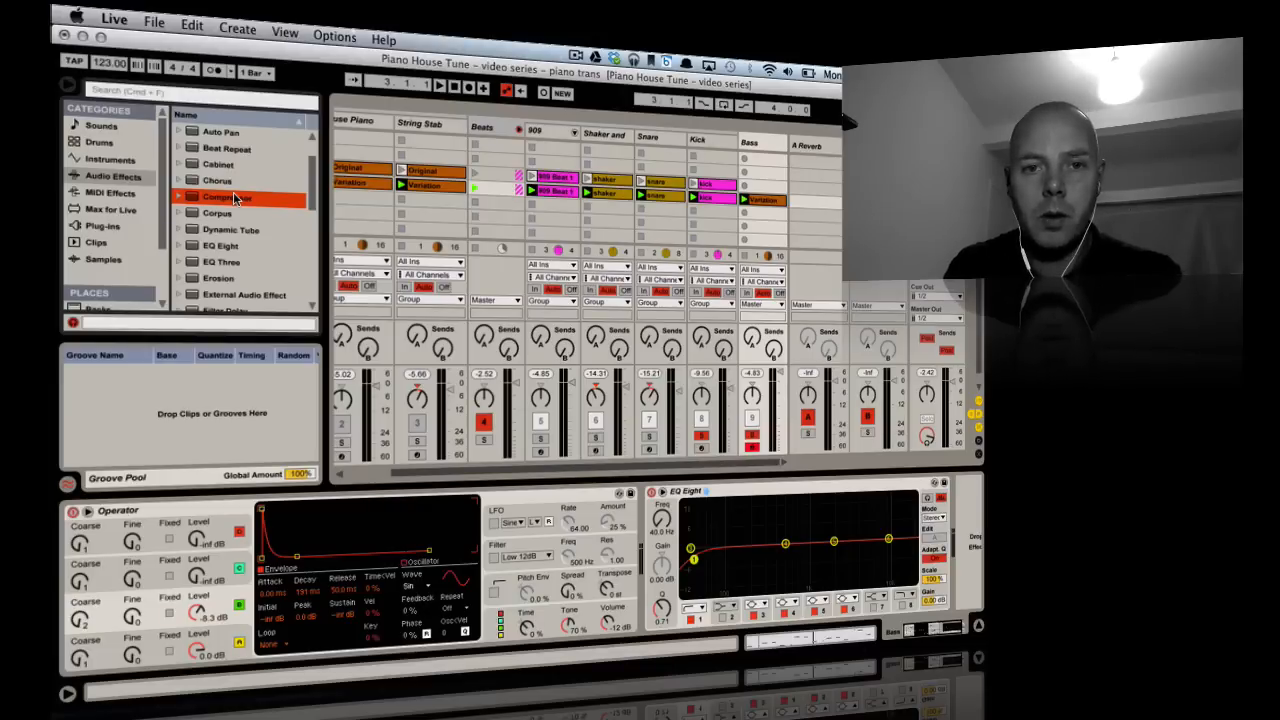
{"action": "double_click", "coordinate": [233, 197]}
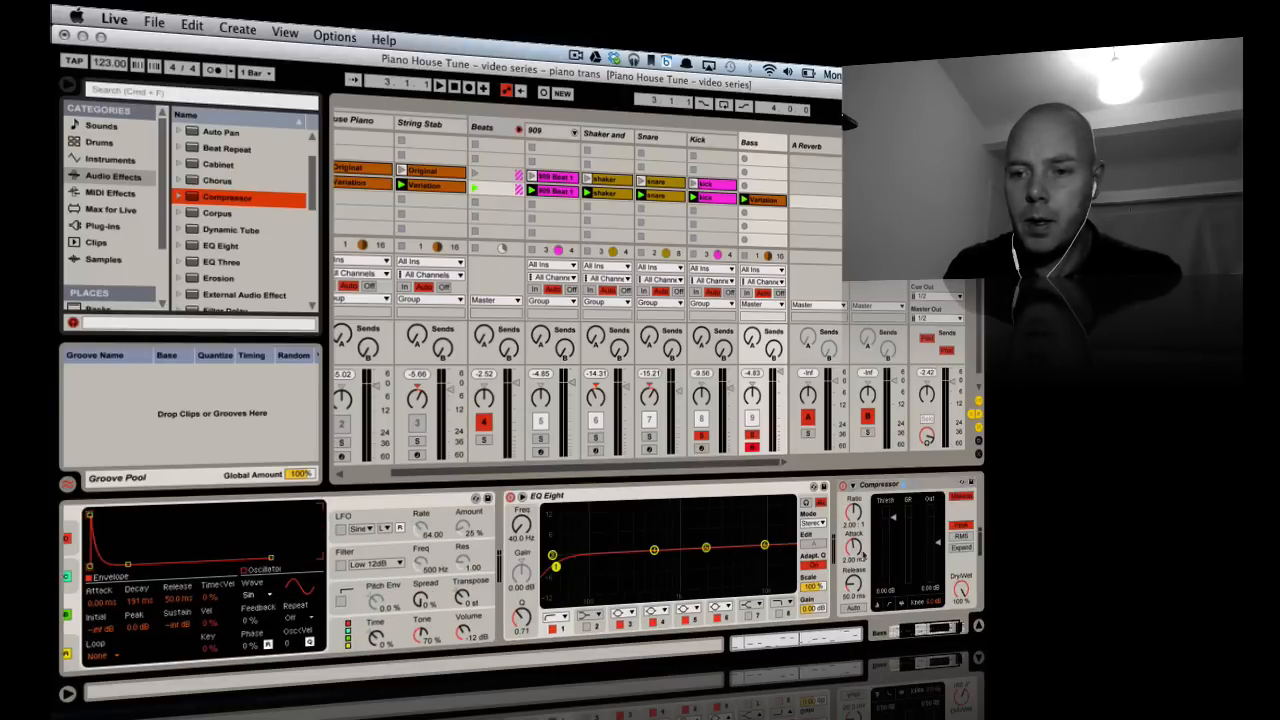
{"action": "left_click", "coordinate": [886, 571]}
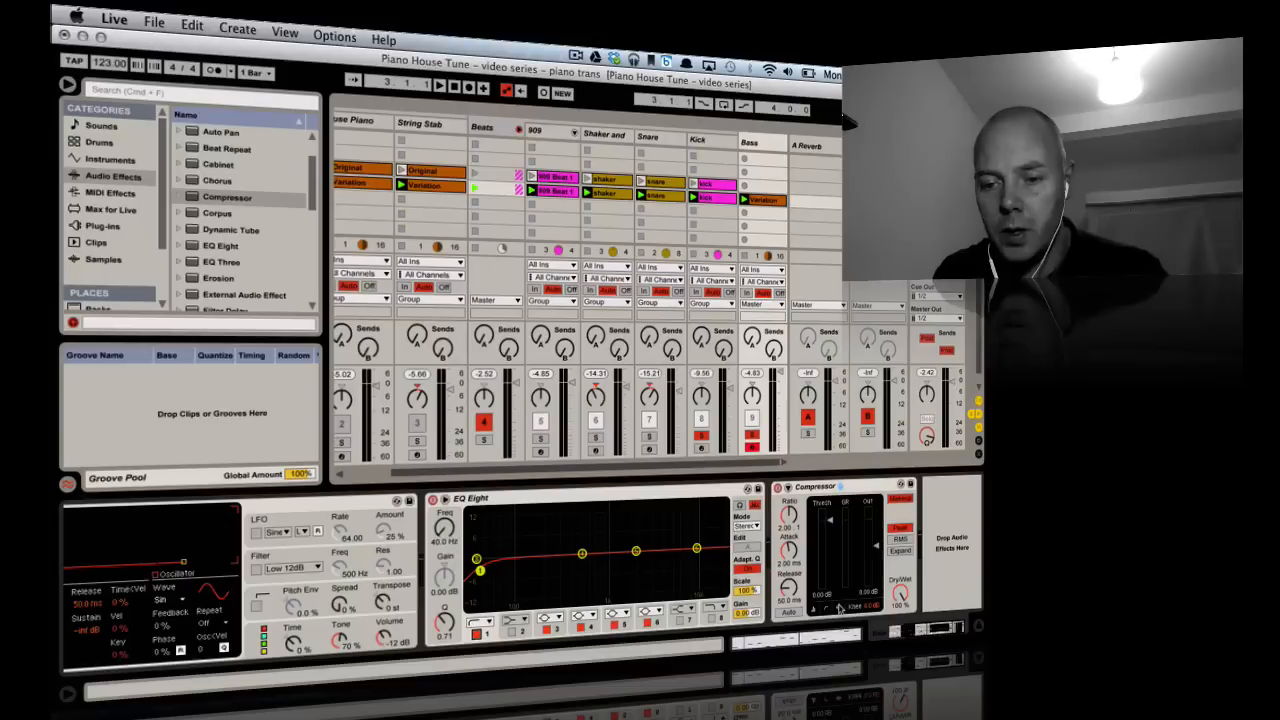
{"action": "left_click", "coordinate": [839, 607]}
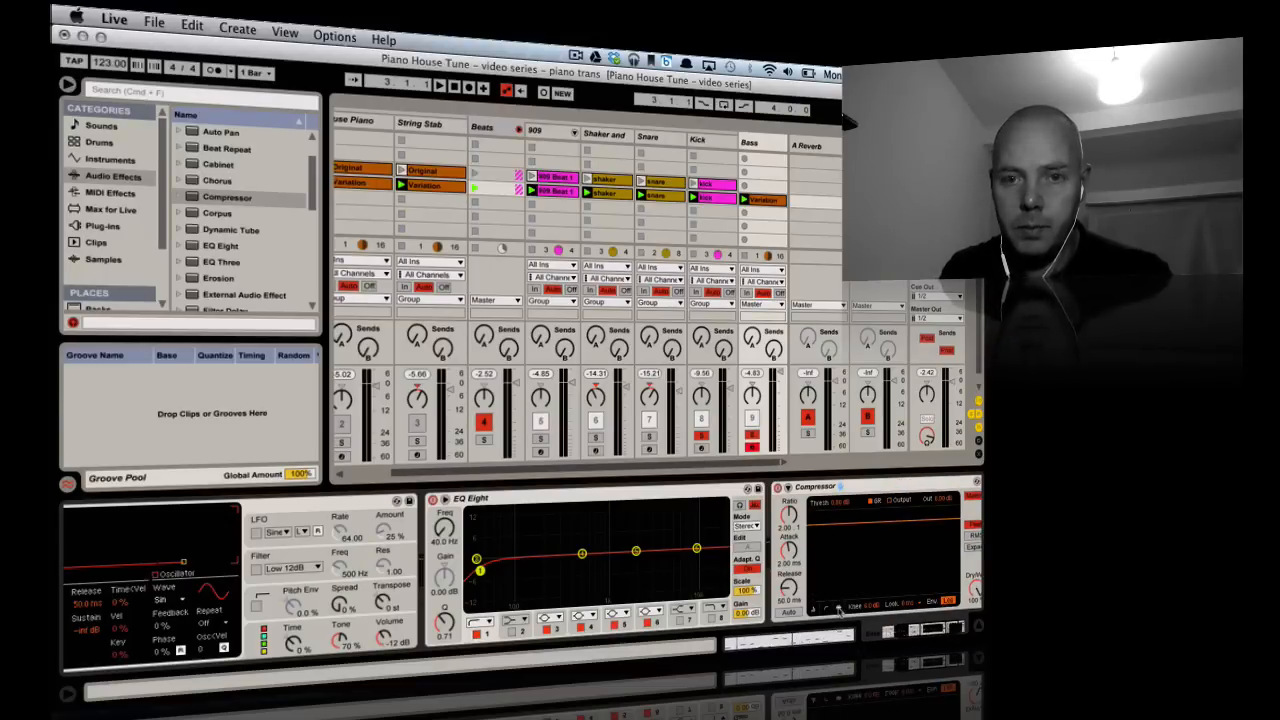
- Expand the Compressor's sidechain section, enable Sidechain, and set its audio source to the Kick track
{"action": "left_click", "coordinate": [791, 488]}
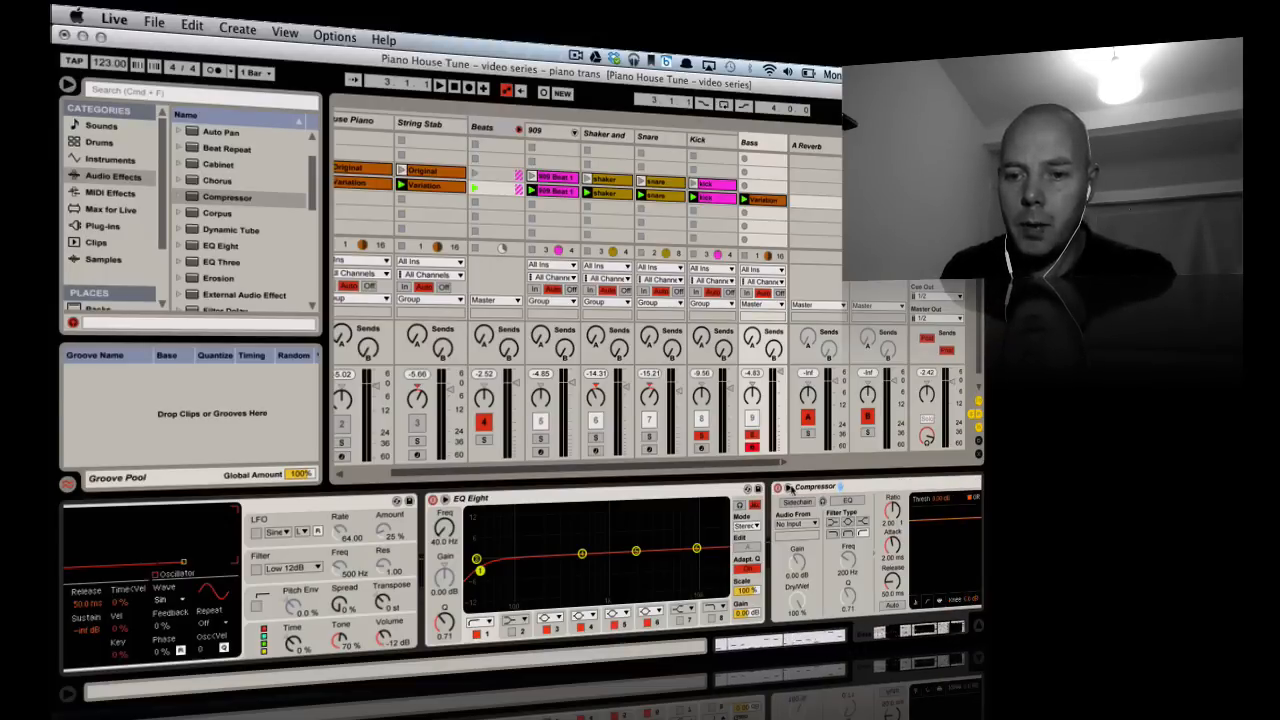
{"action": "left_click", "coordinate": [800, 506]}
{"action": "left_click", "coordinate": [796, 523]}
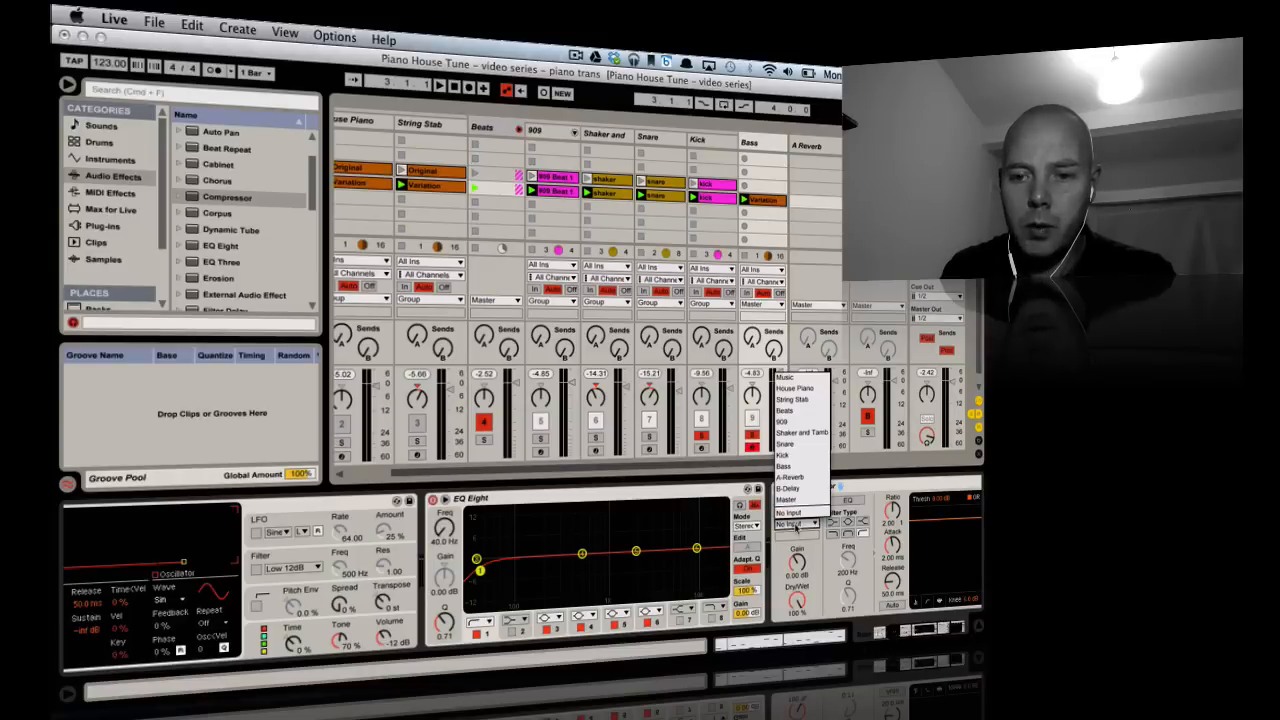
{"action": "left_click", "coordinate": [799, 456]}
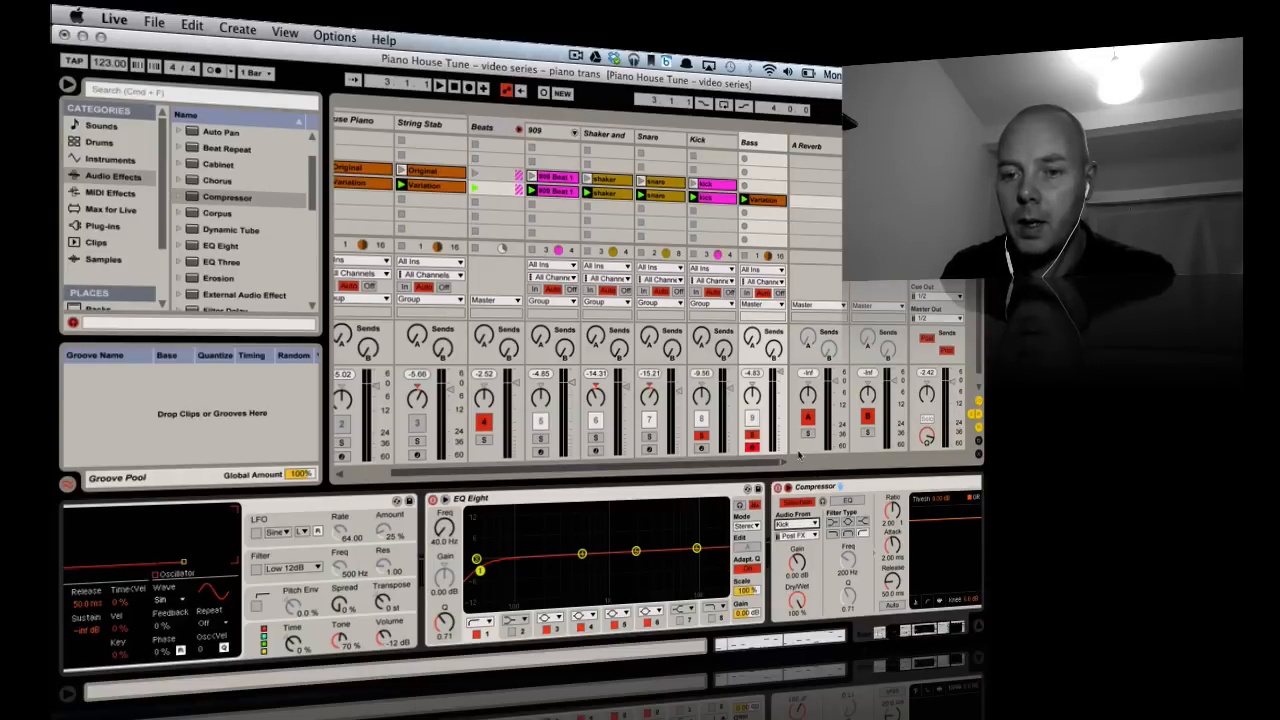
- Set the Compressor's attack to 0.01 ms, release to 253 ms, ratio to 4.85:1 and threshold to -12.1 dB, auditioning it against the kick
{"action": "scroll", "coordinate": [828, 485], "scroll_direction": "right", "scroll_amount": 5}
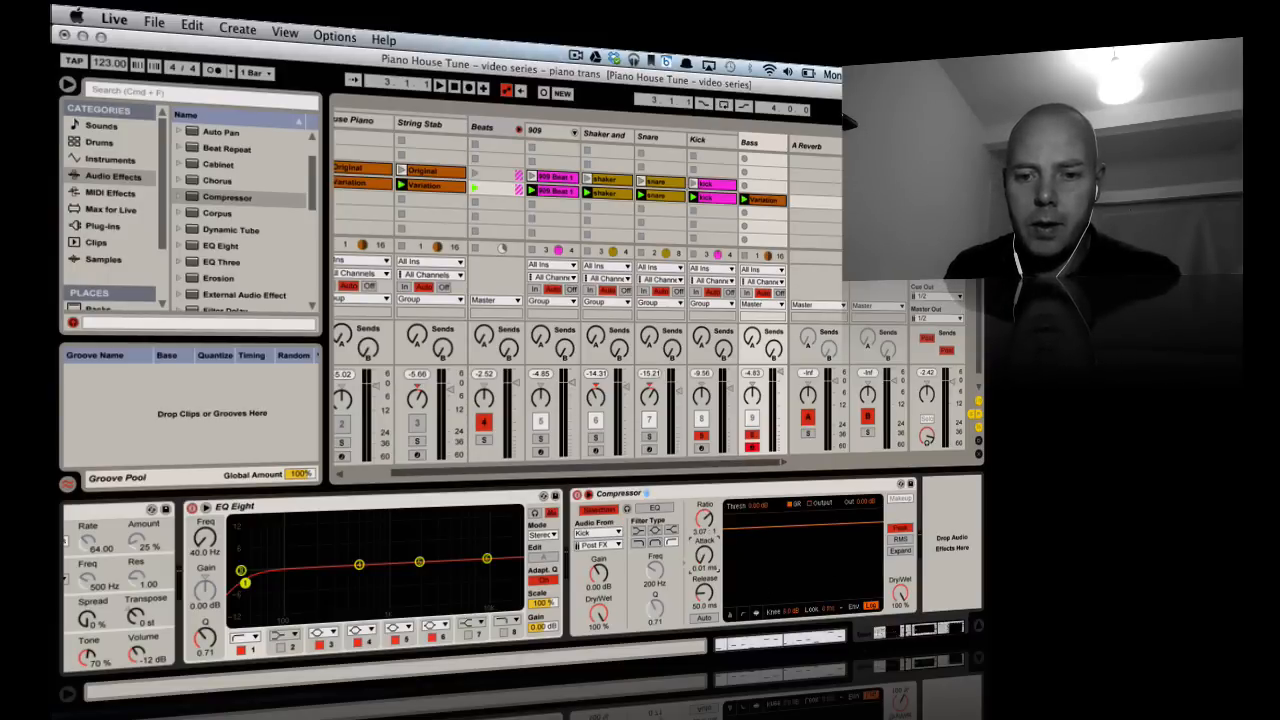
{"action": "left_click_drag", "start_coordinate": [705, 596], "coordinate": [705, 570]}
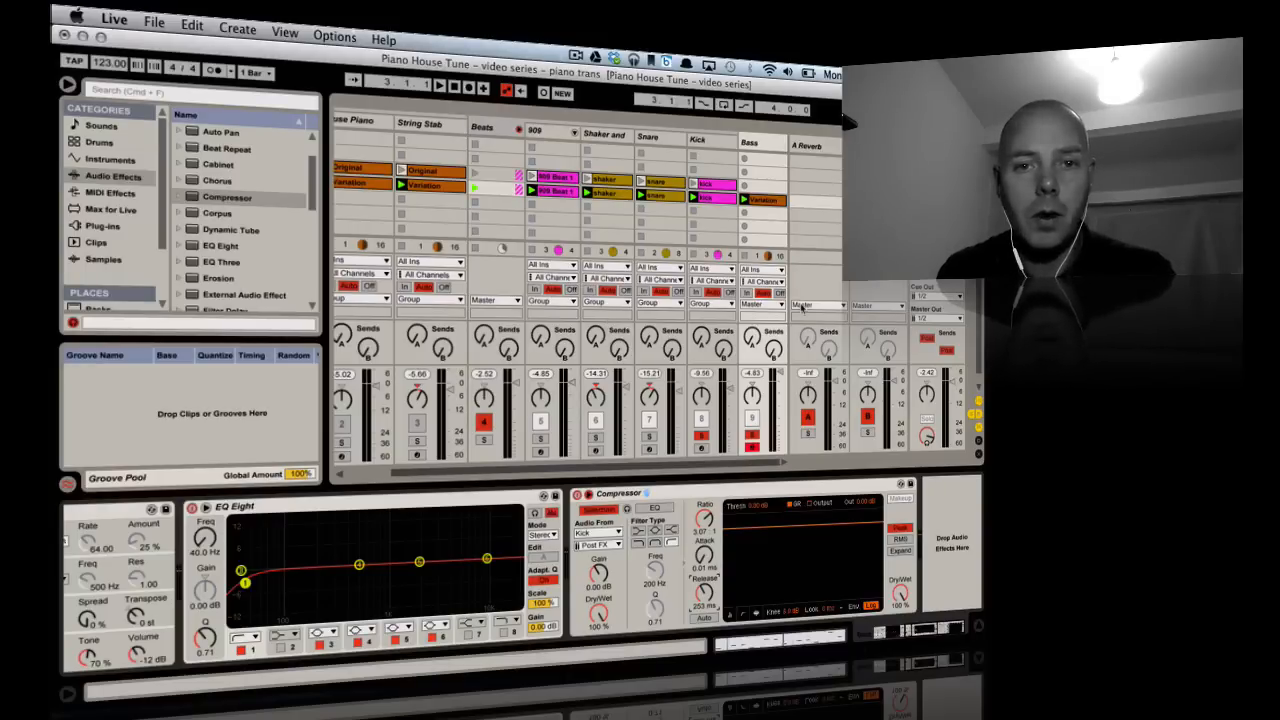
{"action": "key", "text": "space"}
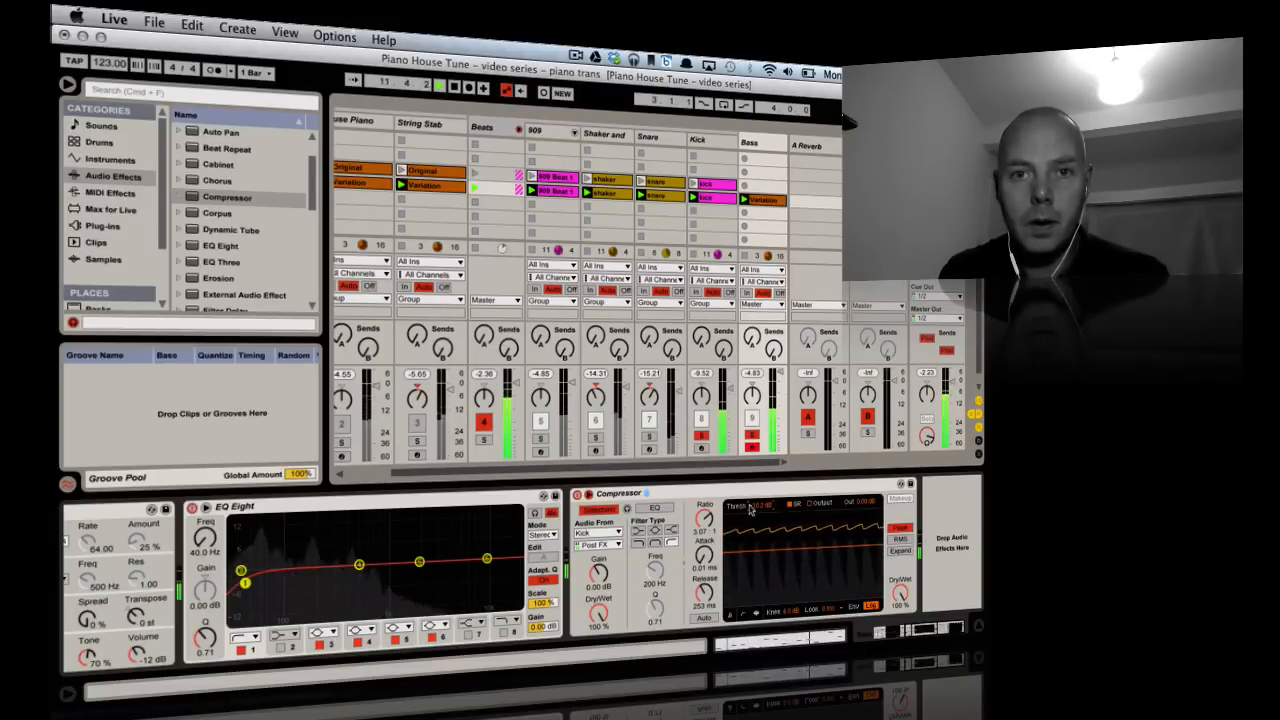
{"action": "key", "text": "XF86AudioRaiseVolume"}
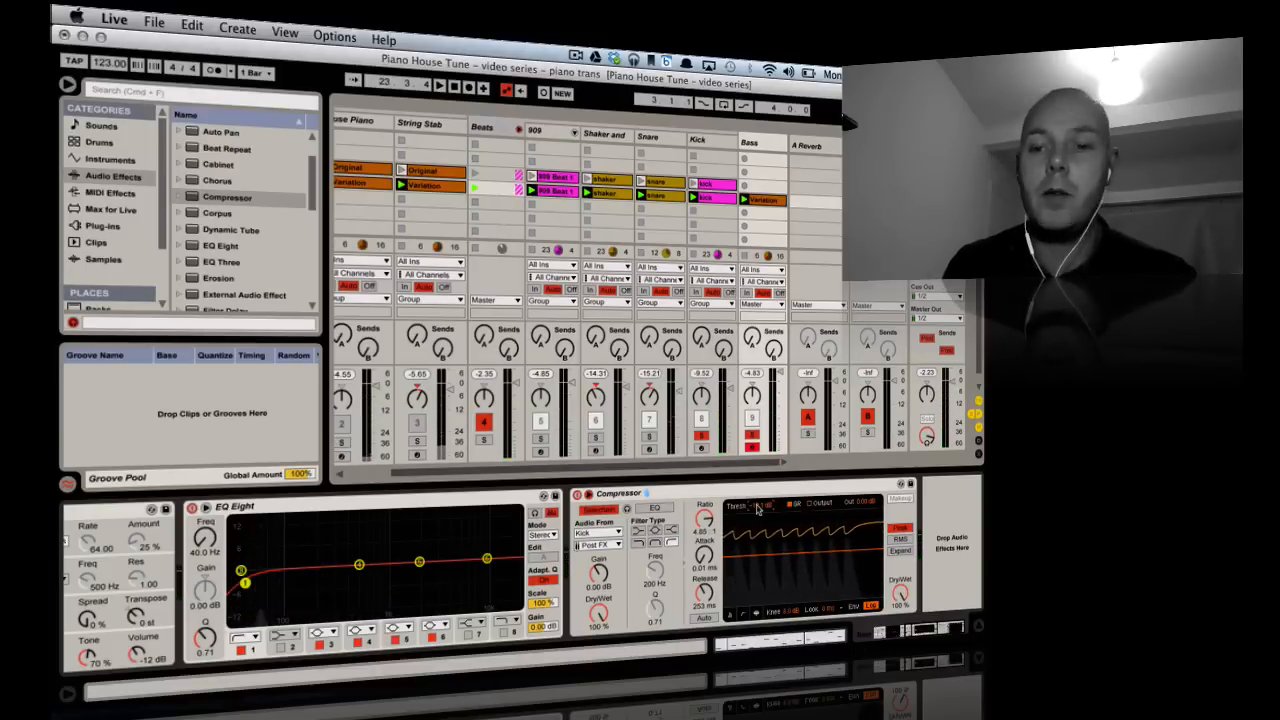
- Turn off solo on Kick and Bass, unmute House Piano and String Stab, and play the full mix with the Bass track selected
{"action": "left_click", "coordinate": [752, 437]}
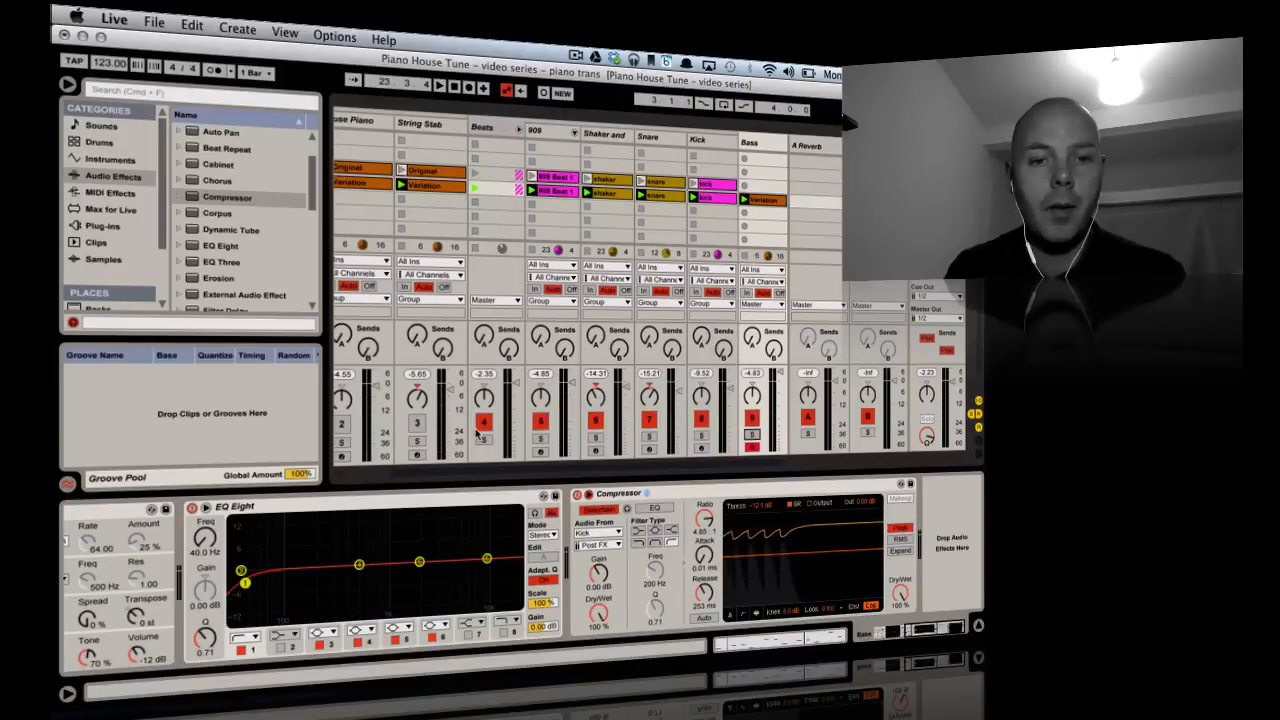
{"action": "scroll", "coordinate": [476, 432], "scroll_direction": "left", "scroll_amount": 2}
{"action": "left_click", "coordinate": [415, 424]}
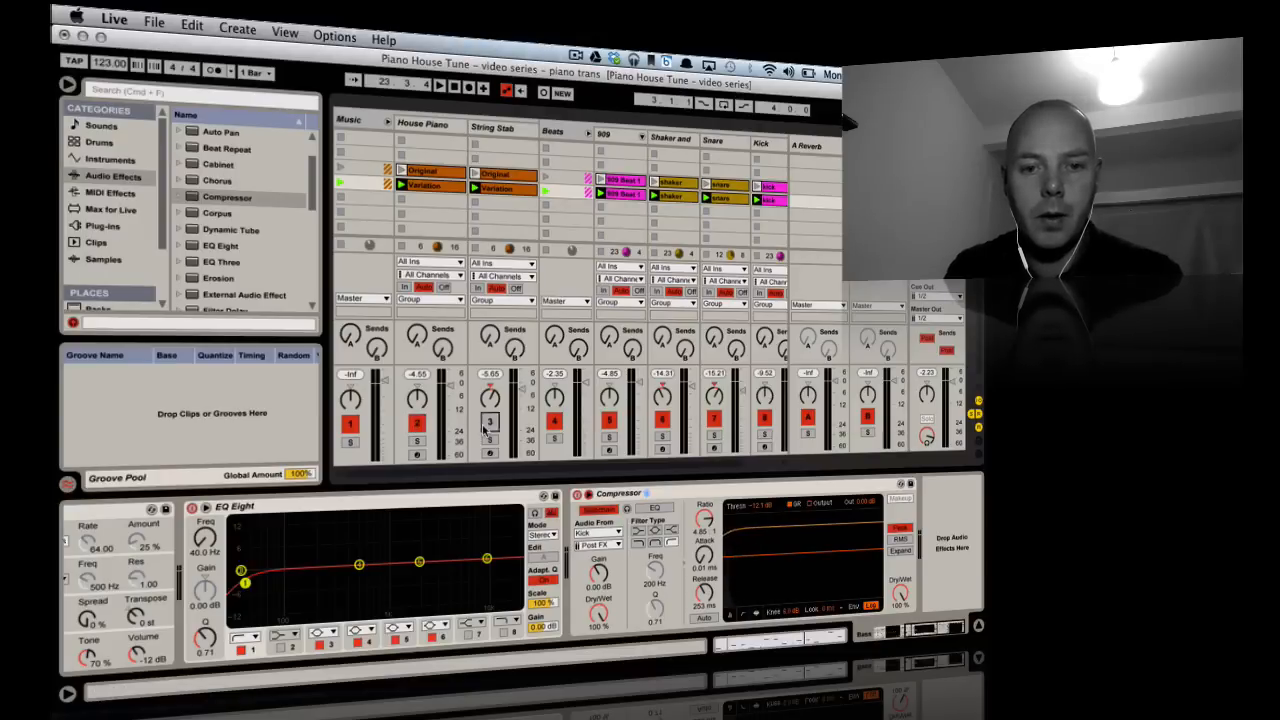
{"action": "left_click", "coordinate": [488, 423]}
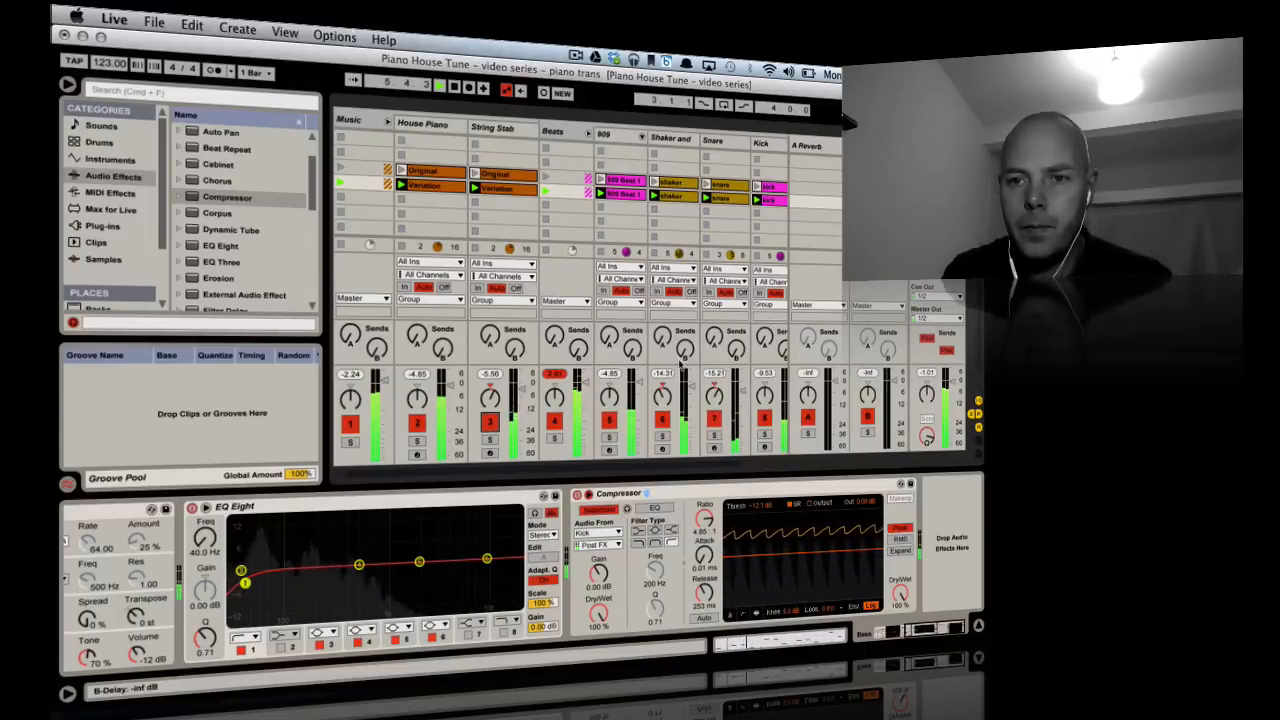
{"action": "scroll", "coordinate": [682, 371], "scroll_direction": "right", "scroll_amount": 2}
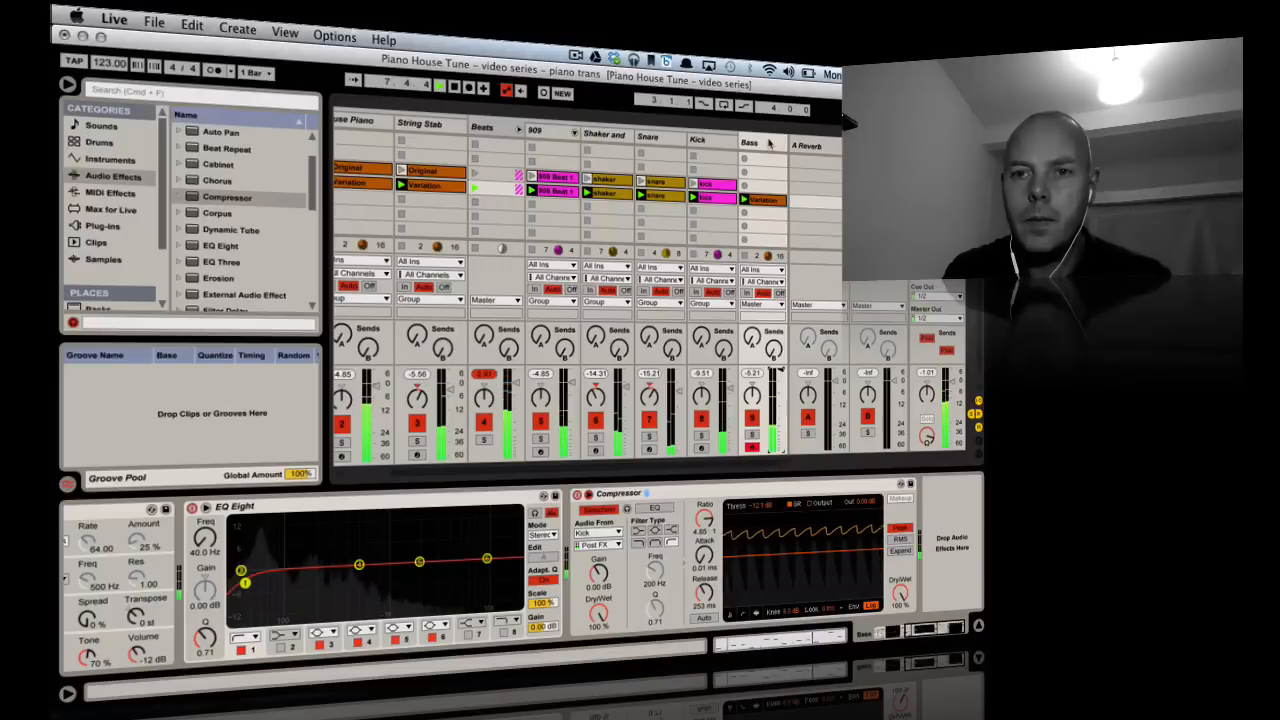
{"action": "left_click", "coordinate": [768, 144]}
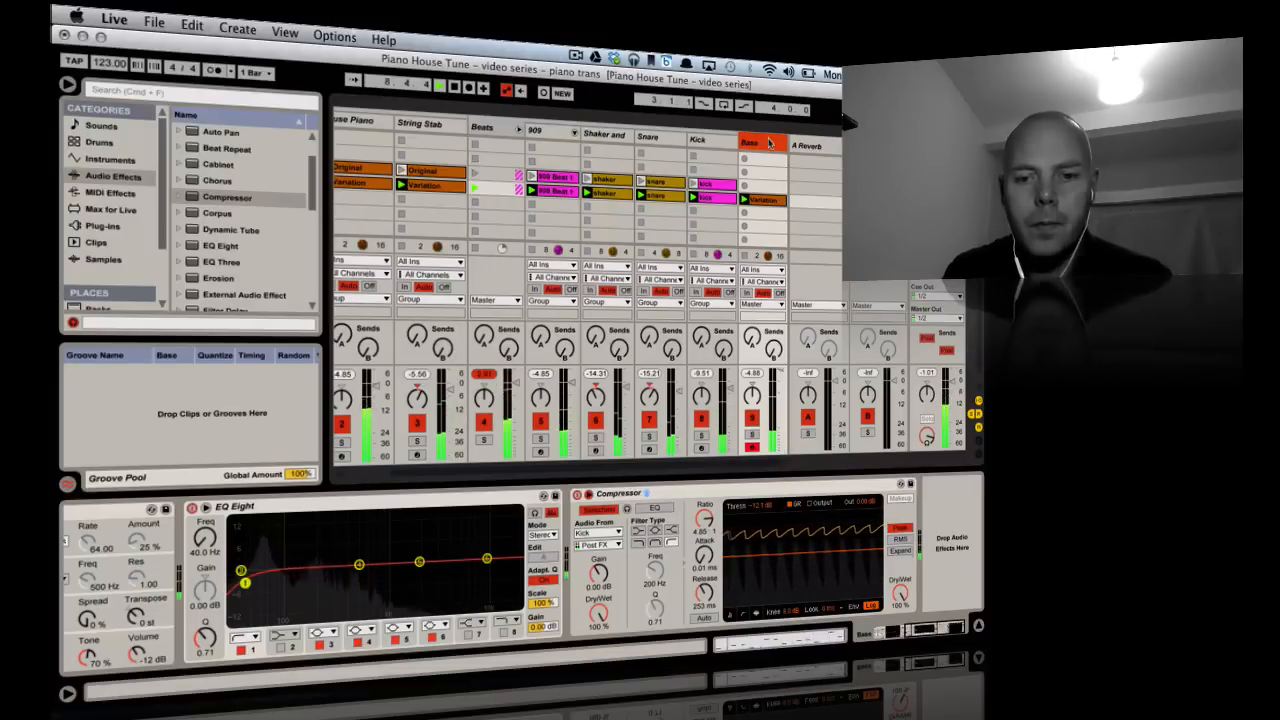